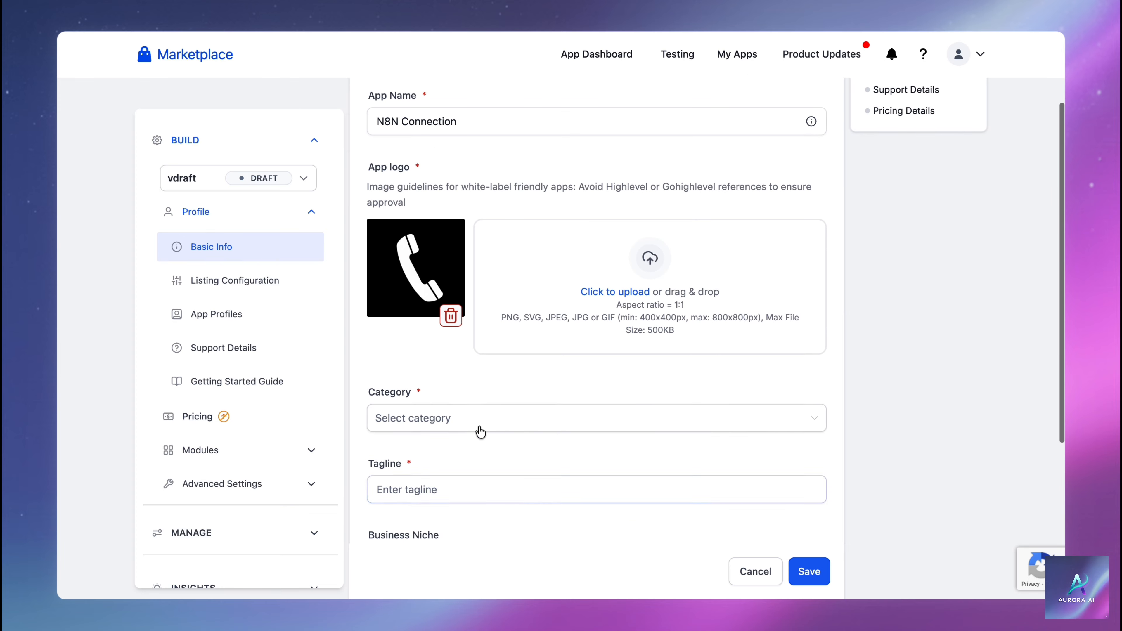
Set the app category to Workflow automation and the tagline to N8N
click(477, 424)
scroll(482, 371, down, 5)
scroll(482, 371, down, 5)
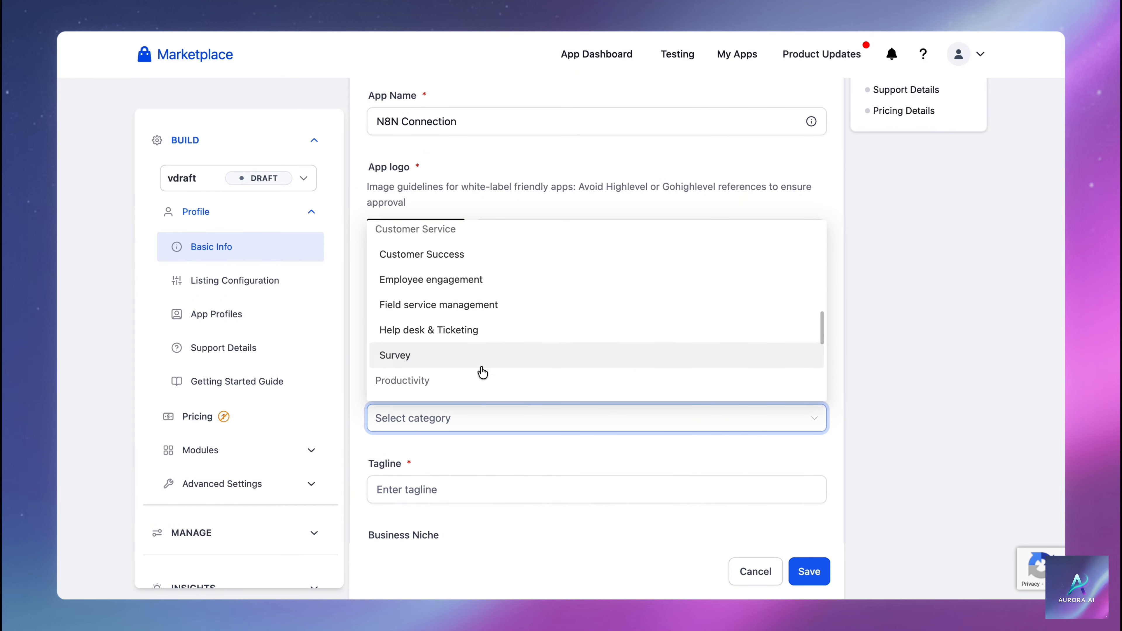
click(471, 332)
scroll(499, 398, down, 2)
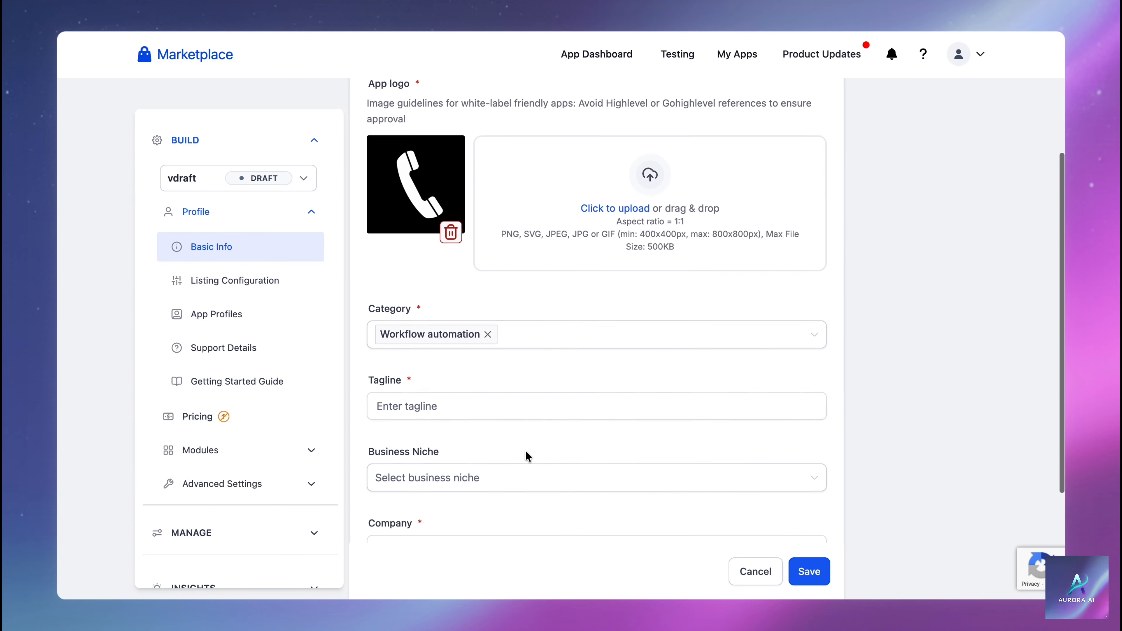
click(490, 397)
text(N8N)
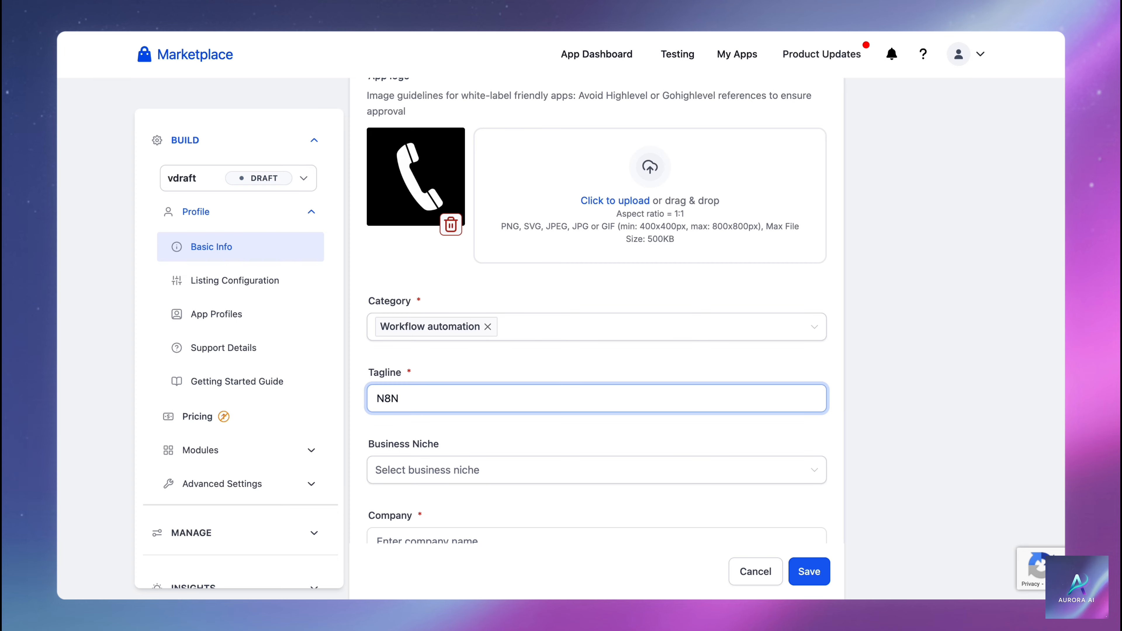
Choose Health as the business niche, enter company Aurora AI, and save Basic Info
click(469, 471)
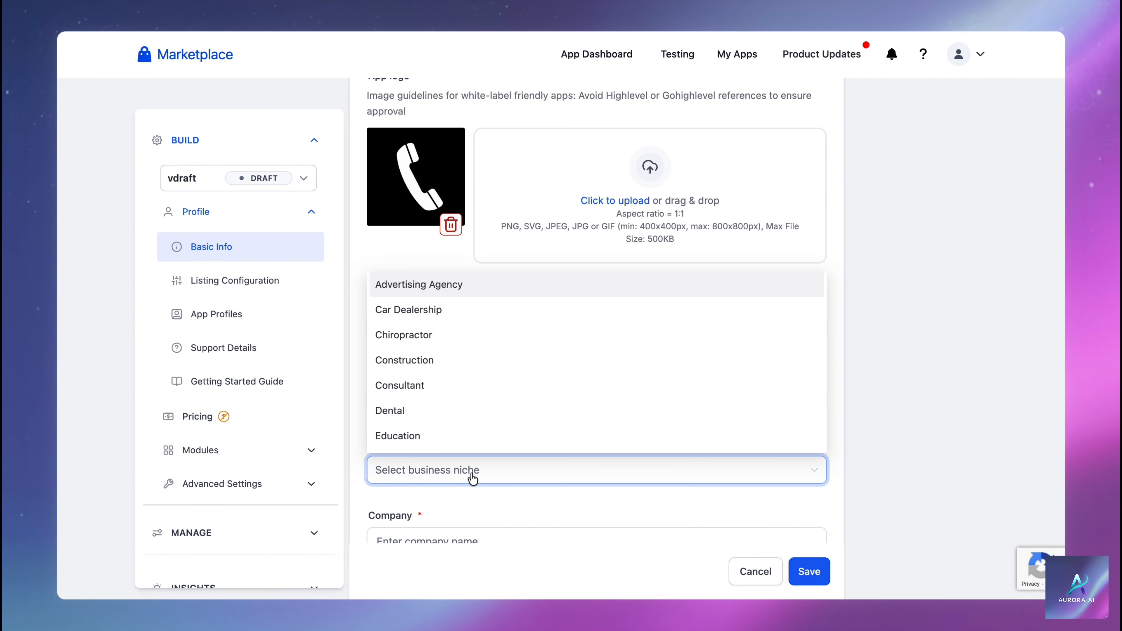
scroll(455, 398, down, 4)
click(447, 370)
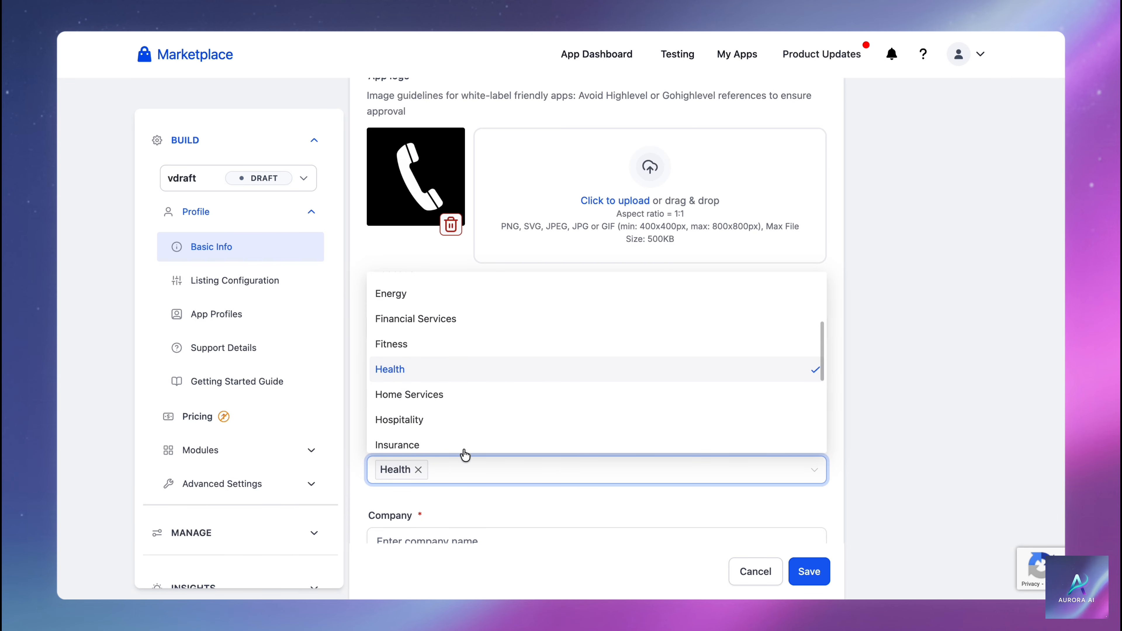
key(Tab)
text(Auror)
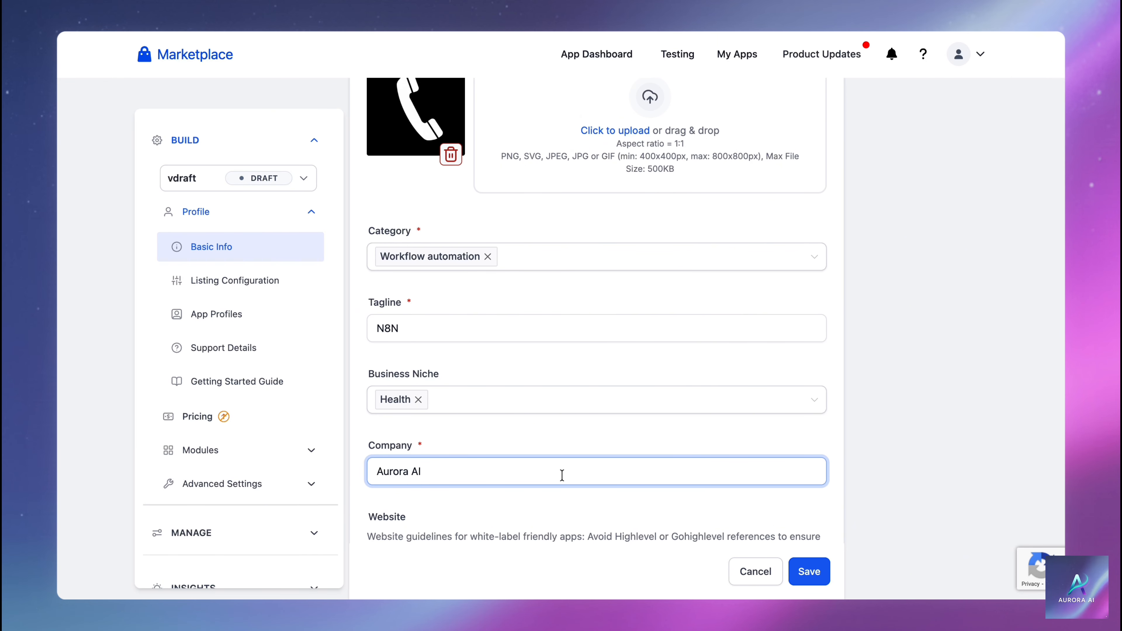
click(808, 571)
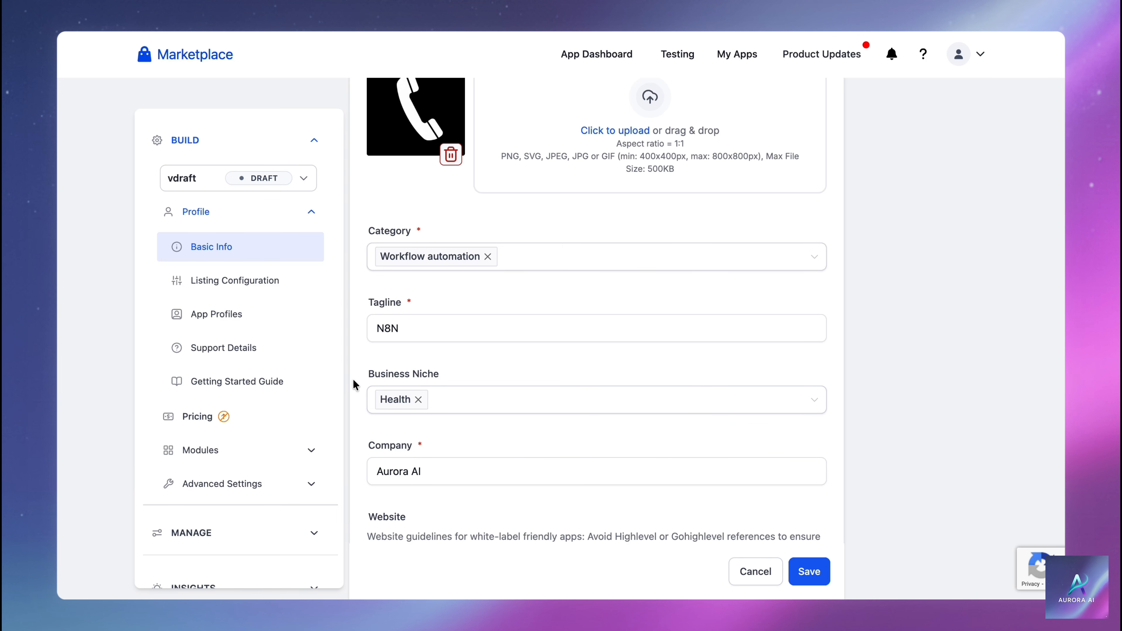
click(275, 314)
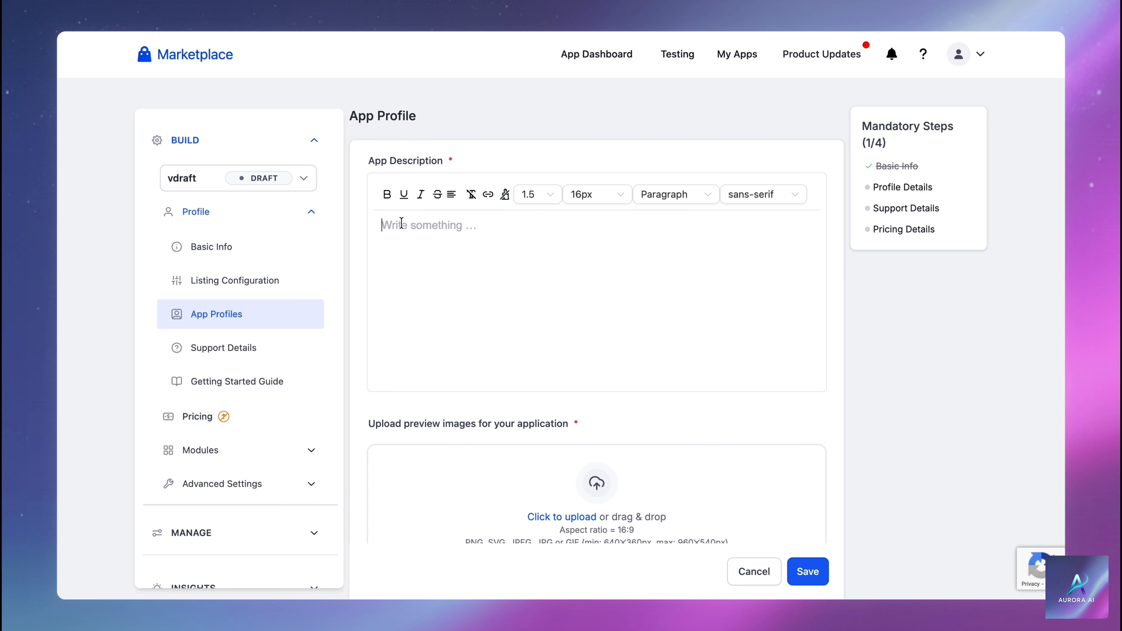
Paste the app description about n8n connections and upload Preview Image.png
text(This app is used for n8n connections.)
scroll(402, 224, down, 5)
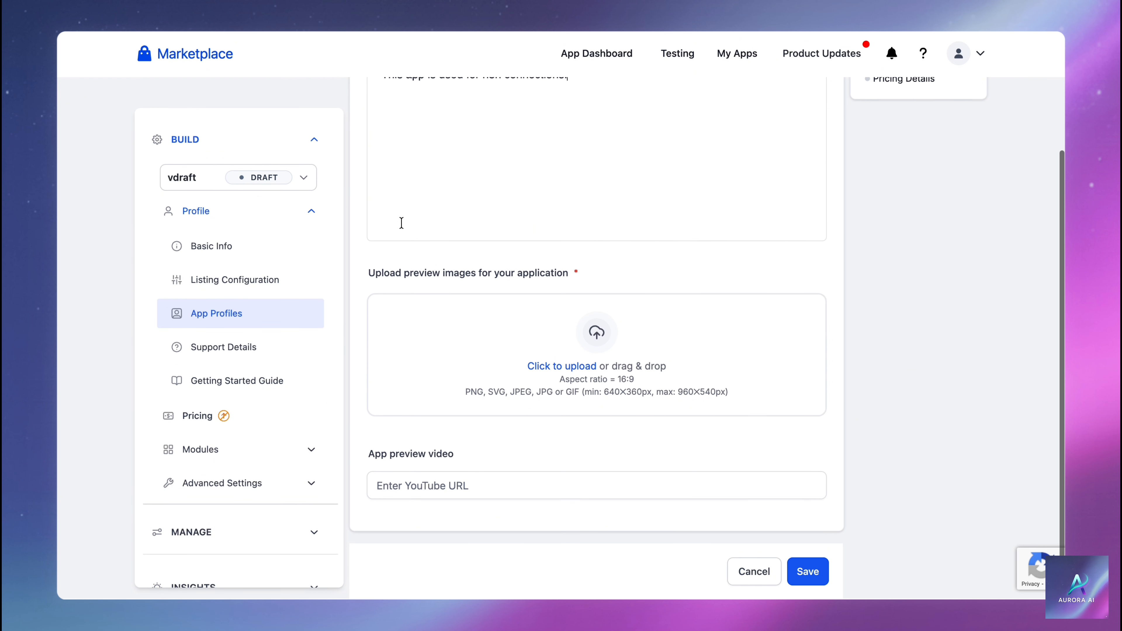
click(436, 363)
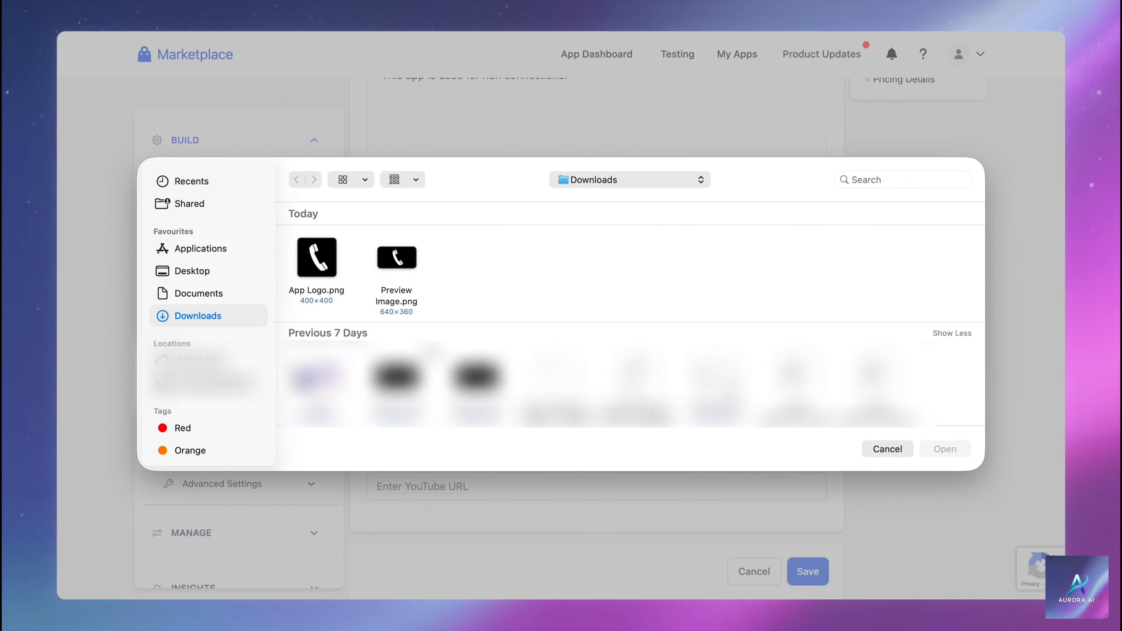
double_click(397, 266)
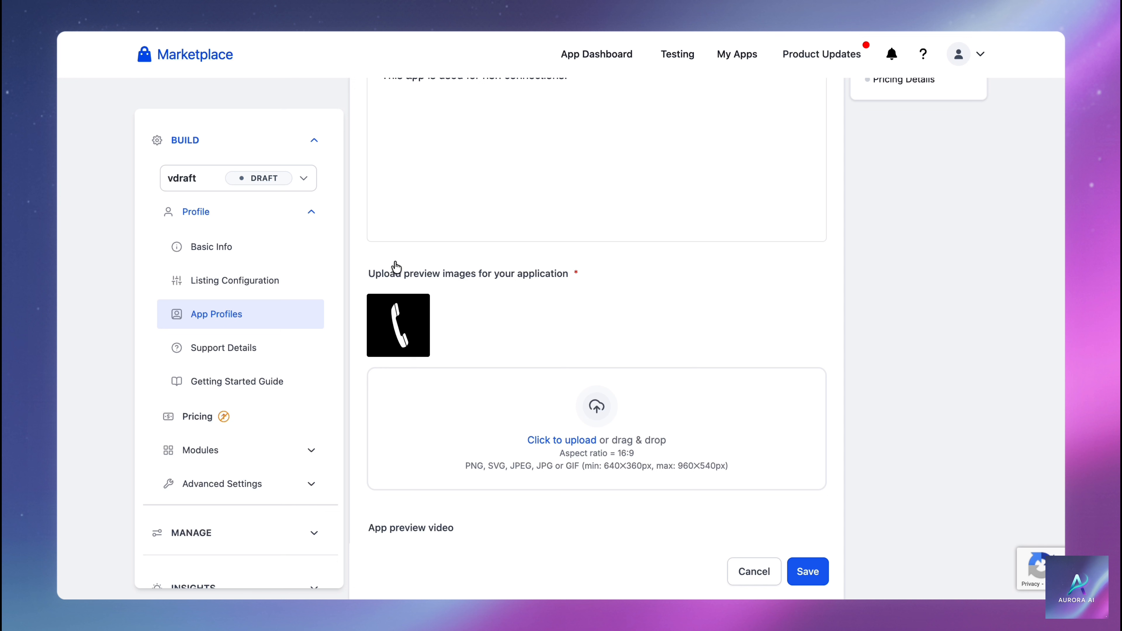
Add two more phone preview images and save the App Profile
click(513, 439)
double_click(477, 372)
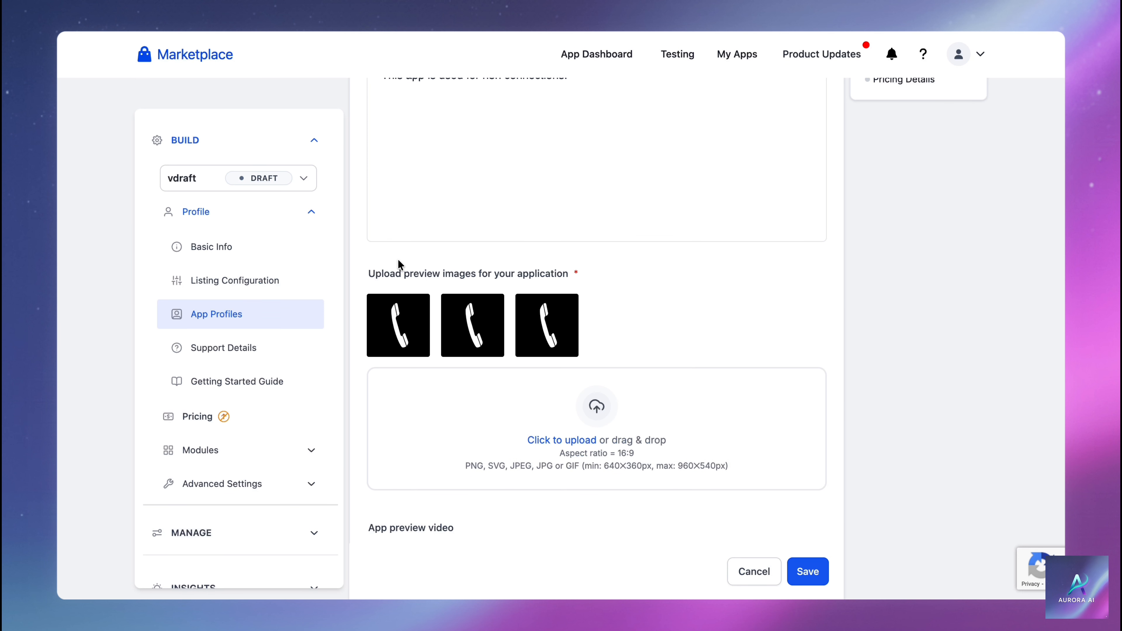
click(795, 571)
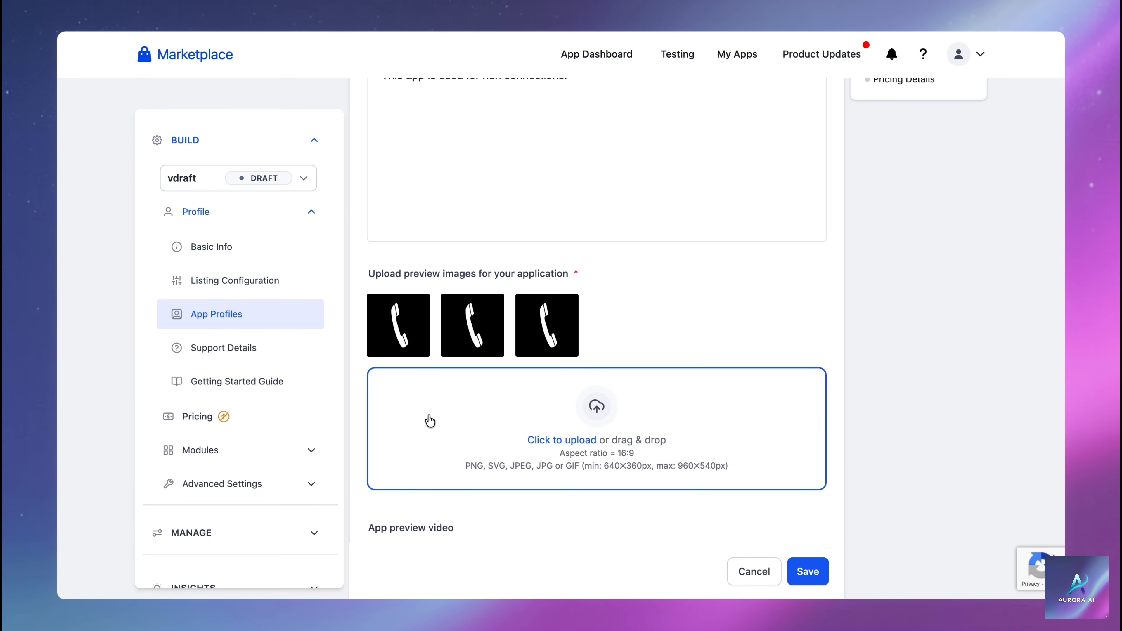
click(267, 353)
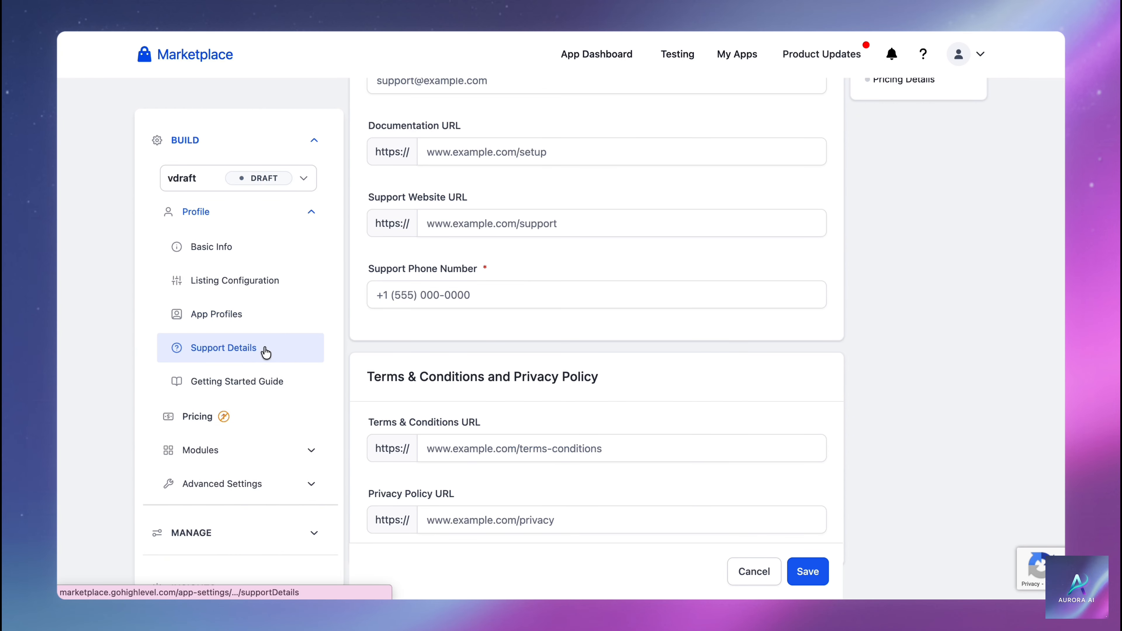
Enter the support e-mail address and support phone number, then save Support Details
scroll(399, 314, up, 4)
click(403, 232)
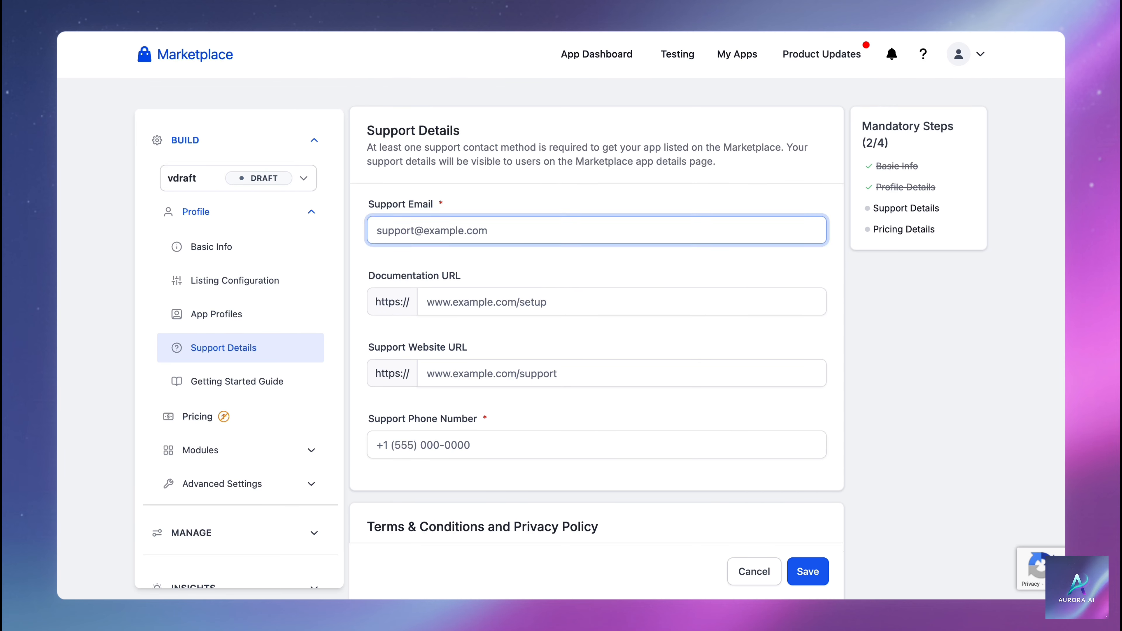
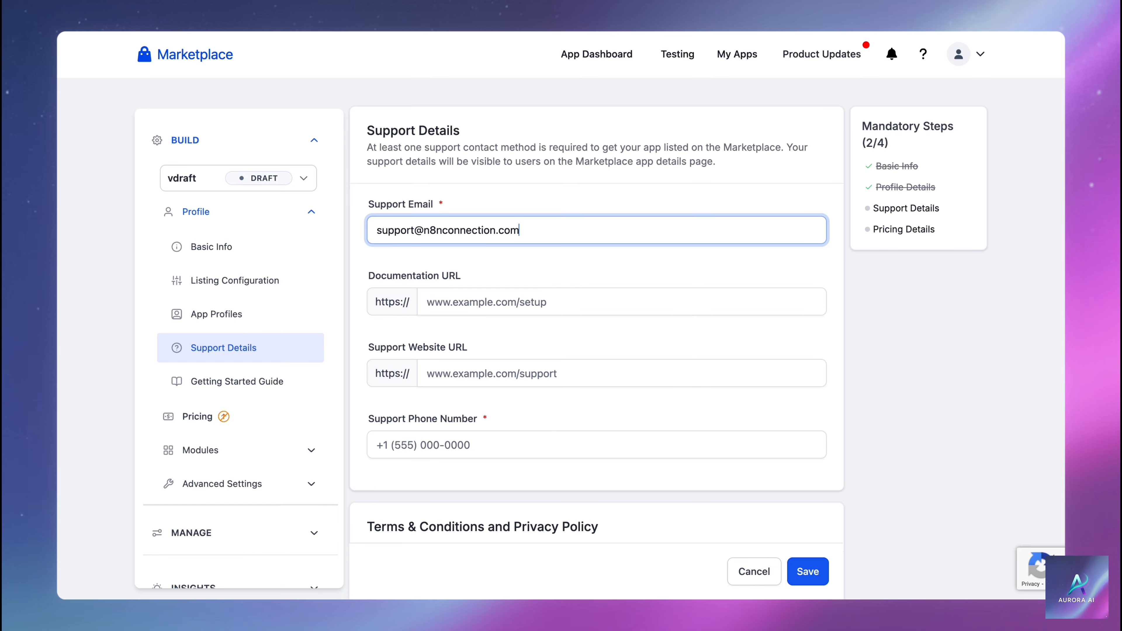
click(403, 441)
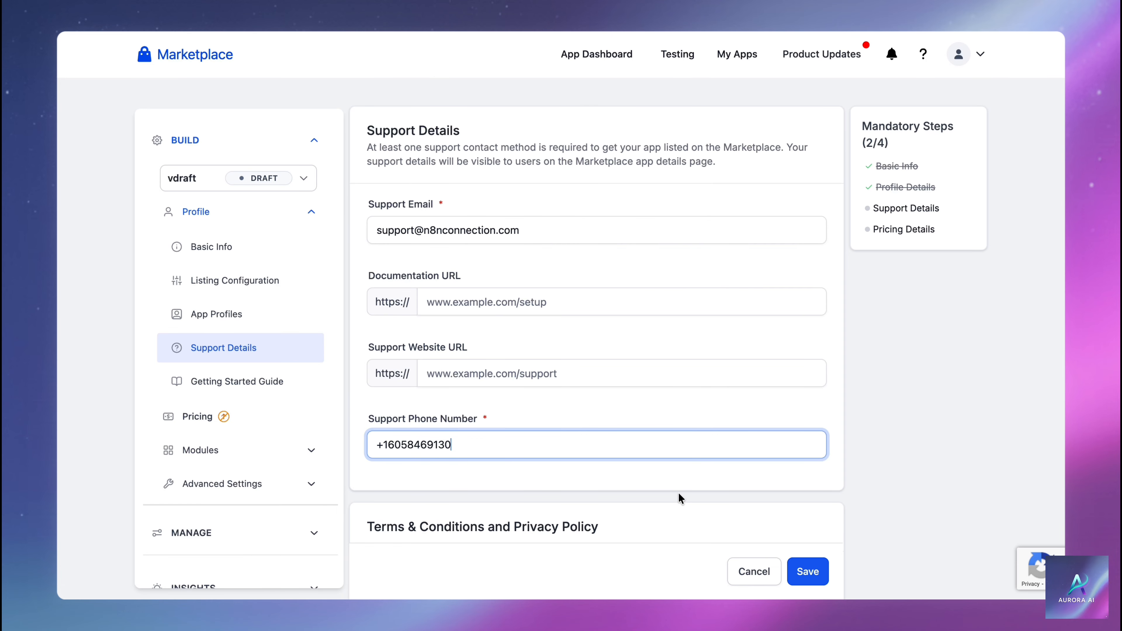
click(813, 573)
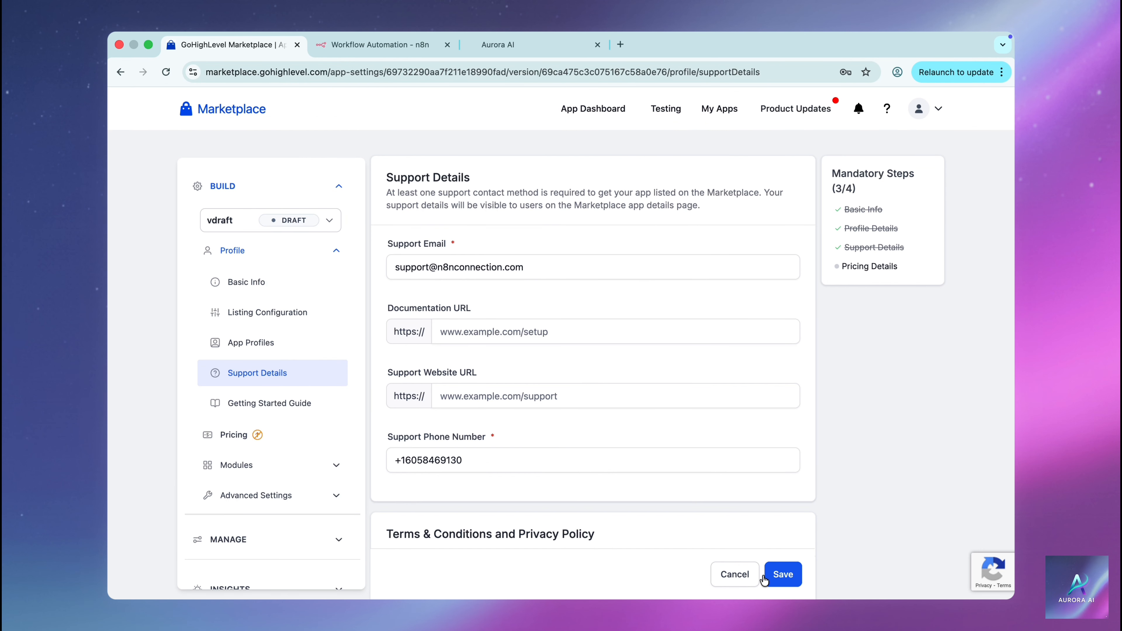
click(334, 496)
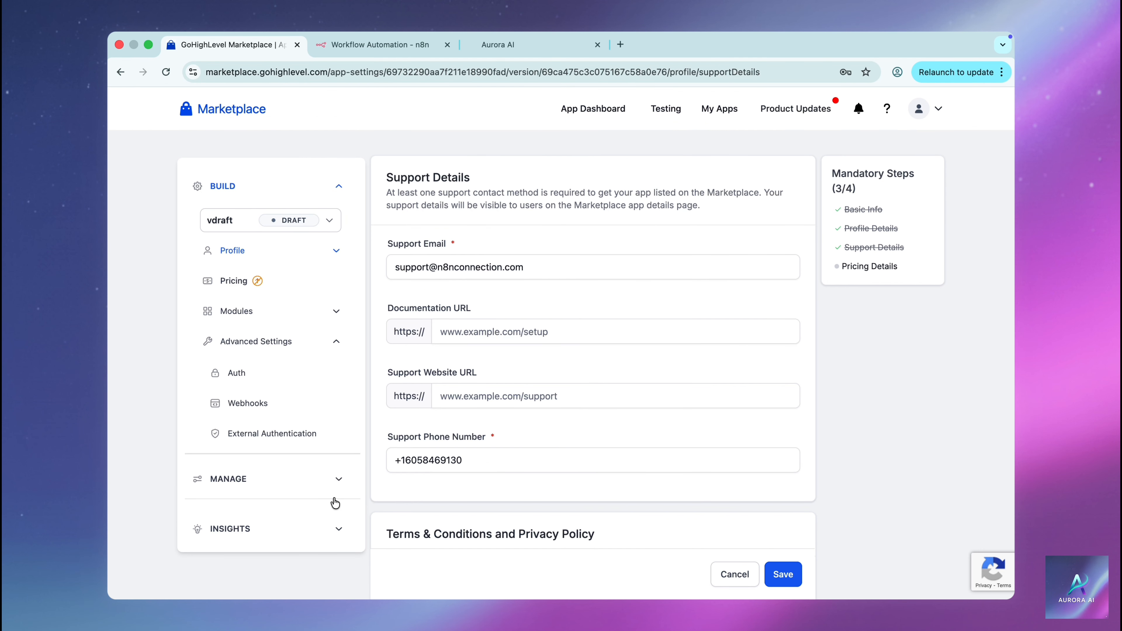
Open the app's Auth settings, then go to the n8n 'GHL: Add Tag' workflow
click(238, 376)
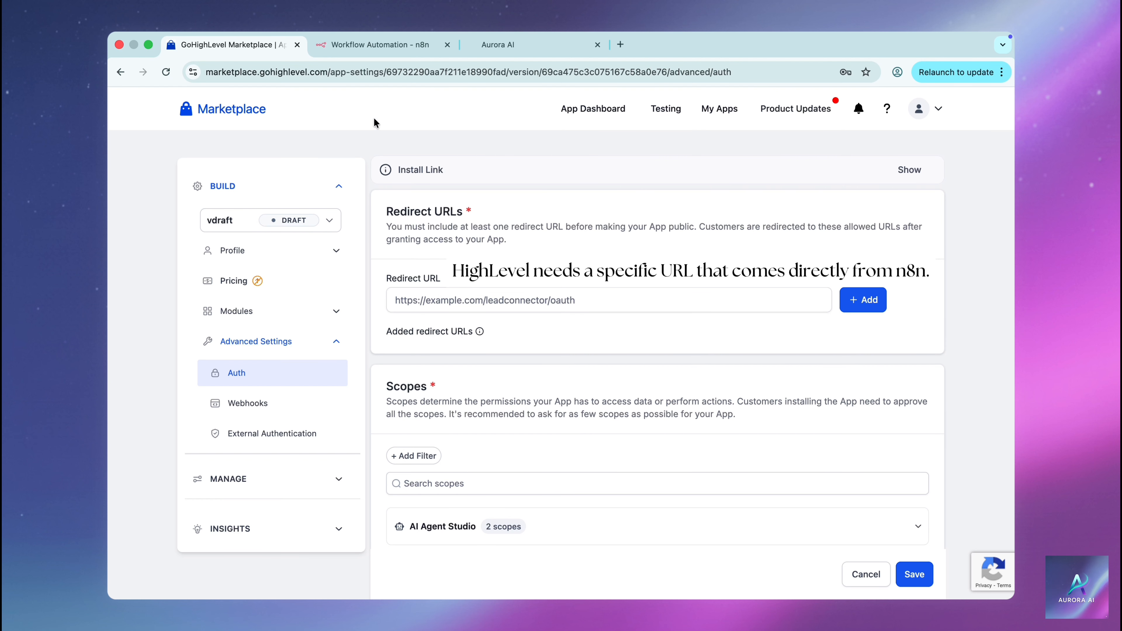
click(374, 57)
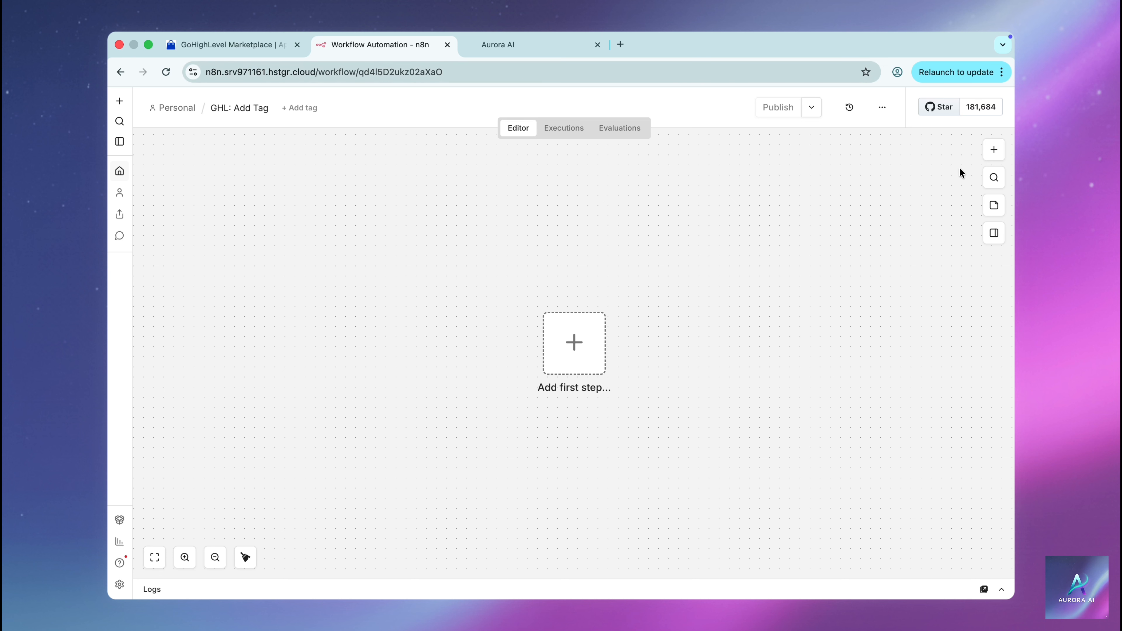
Add a HighLevel 'Create or update a contact' node and copy its credential's OAuth redirect URL
click(992, 154)
text(highlevel)
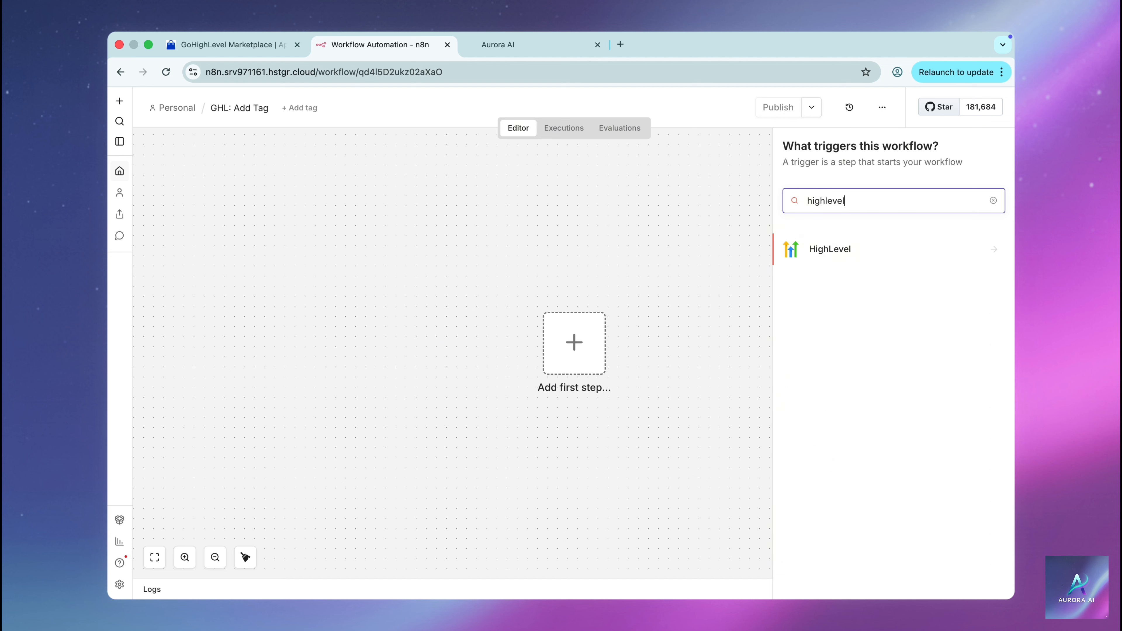
click(999, 251)
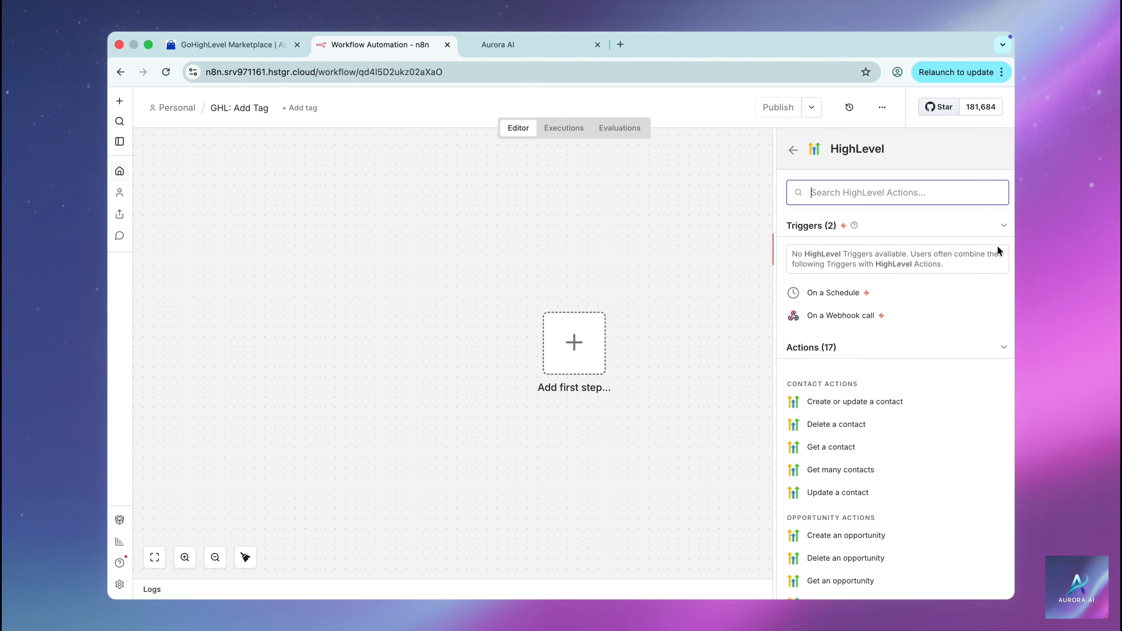
click(920, 403)
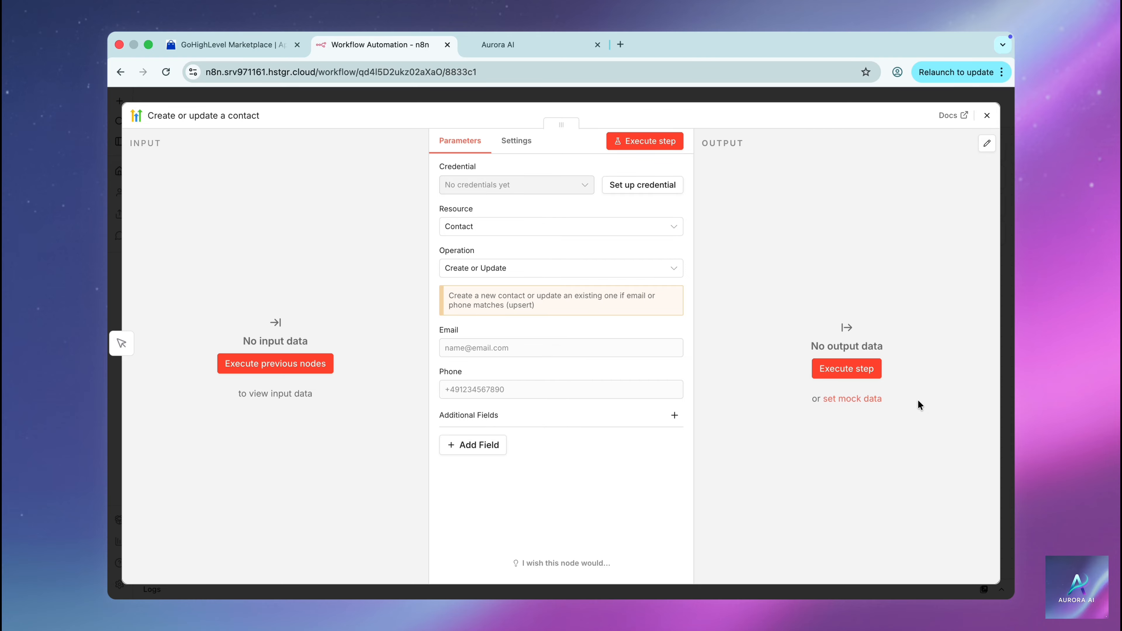
click(642, 187)
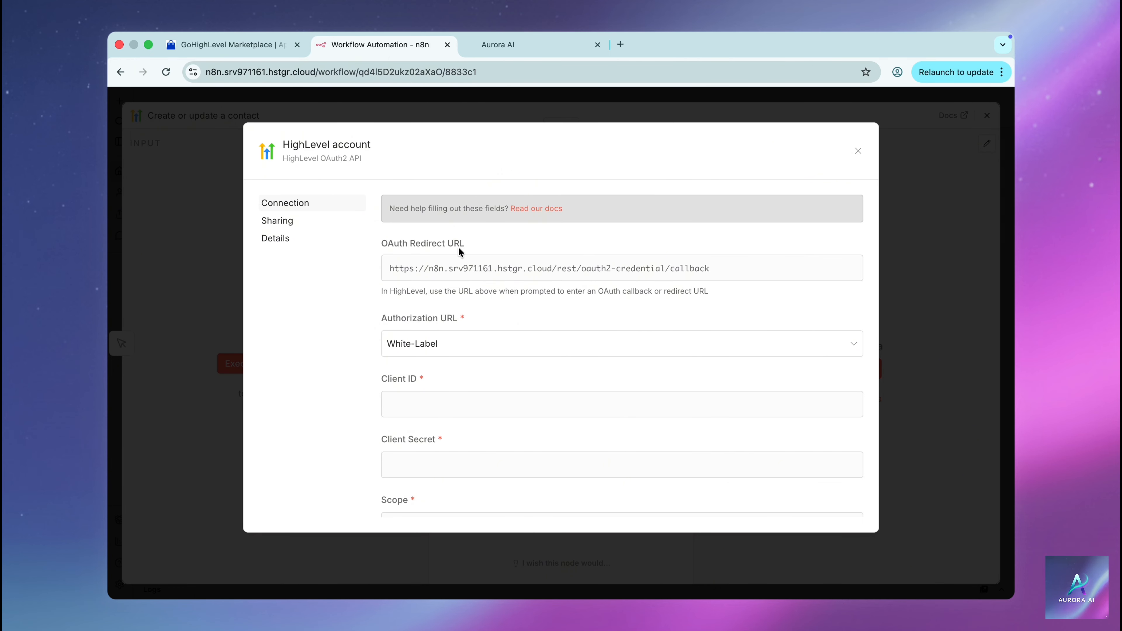
click(471, 272)
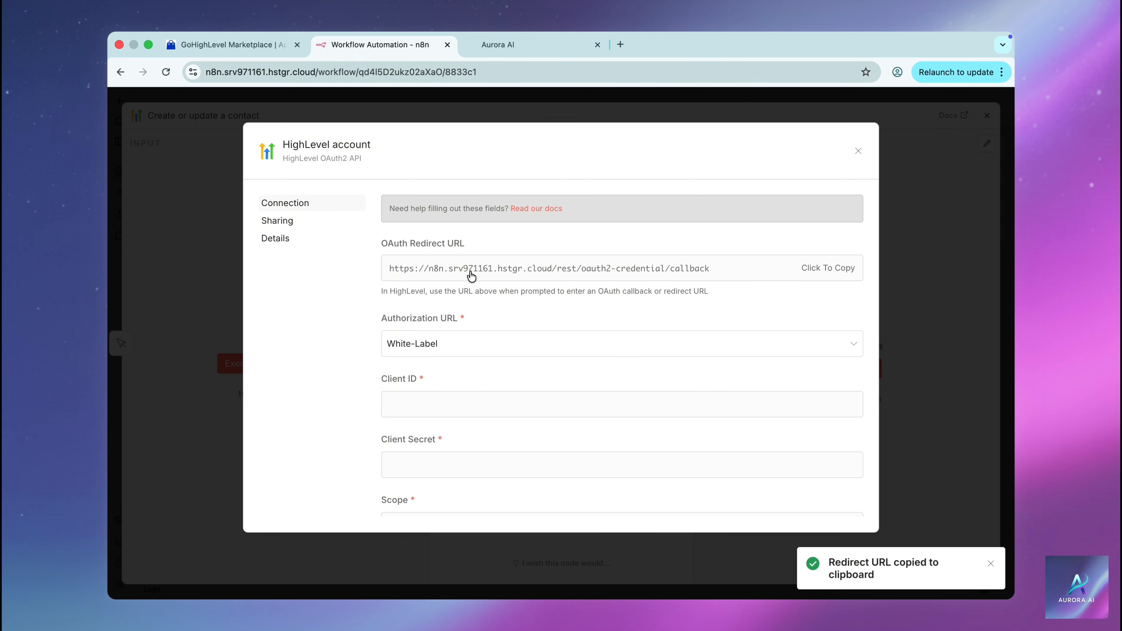
Add the copied n8n callback URL as a redirect URL on the Marketplace app
click(259, 49)
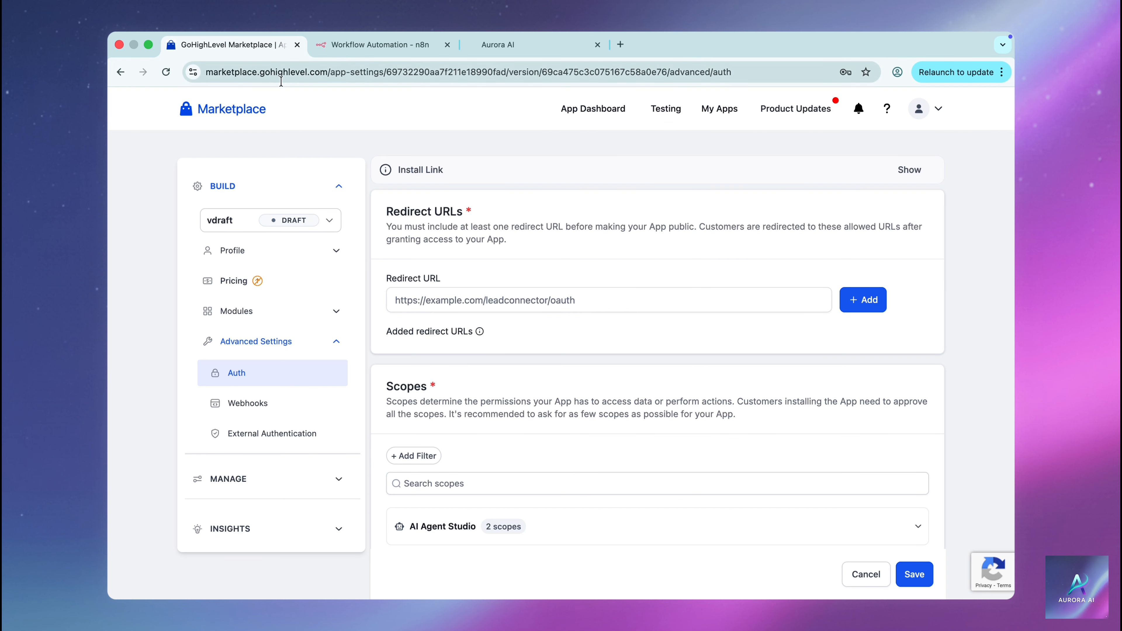
click(415, 295)
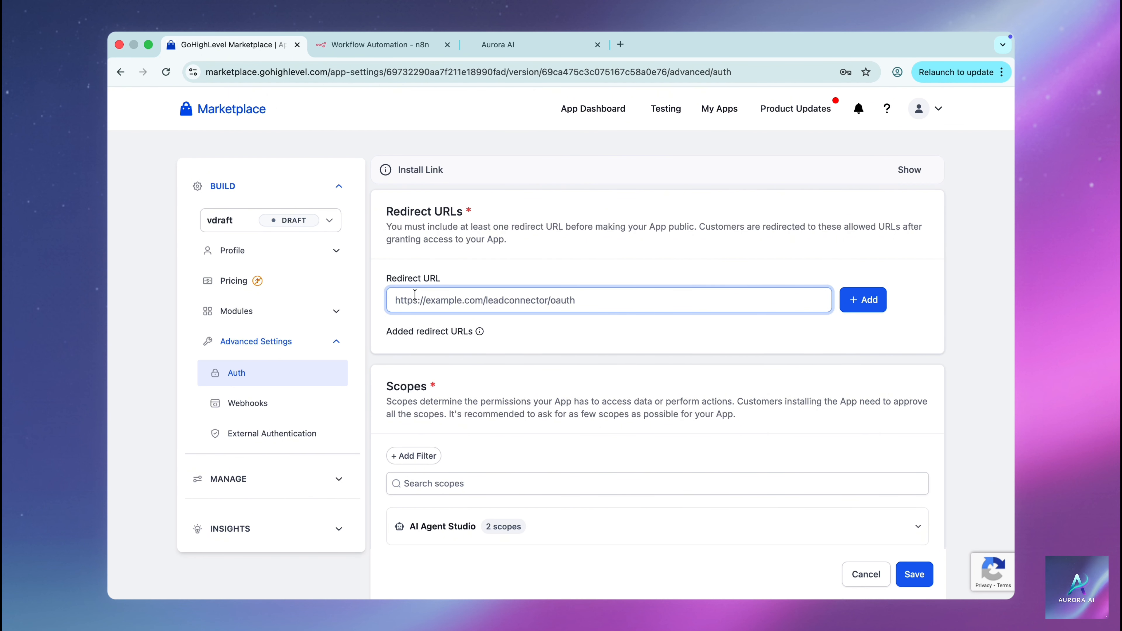
key(cmd+v)
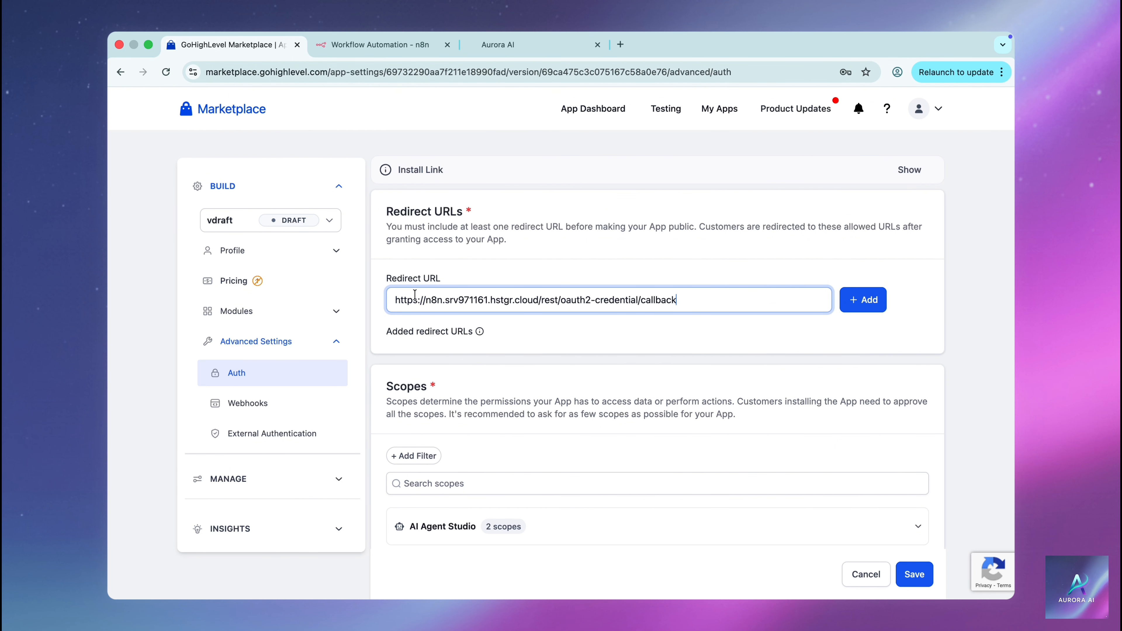
click(866, 307)
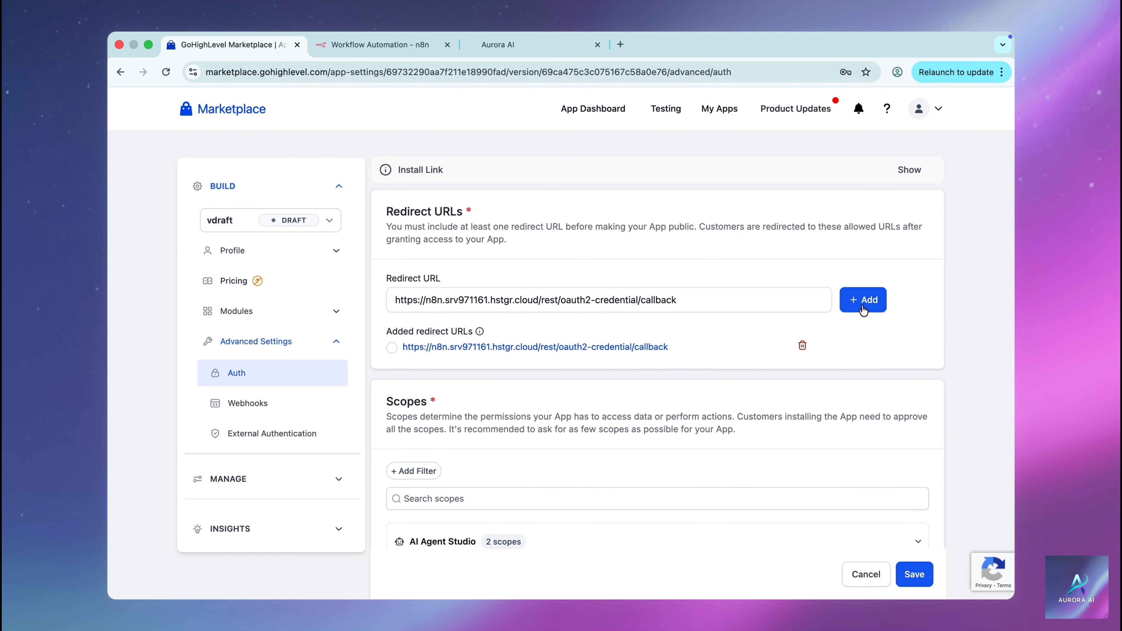
Search scopes for 'contact', tick contacts.write, and save the Auth settings
click(648, 500)
text(contact)
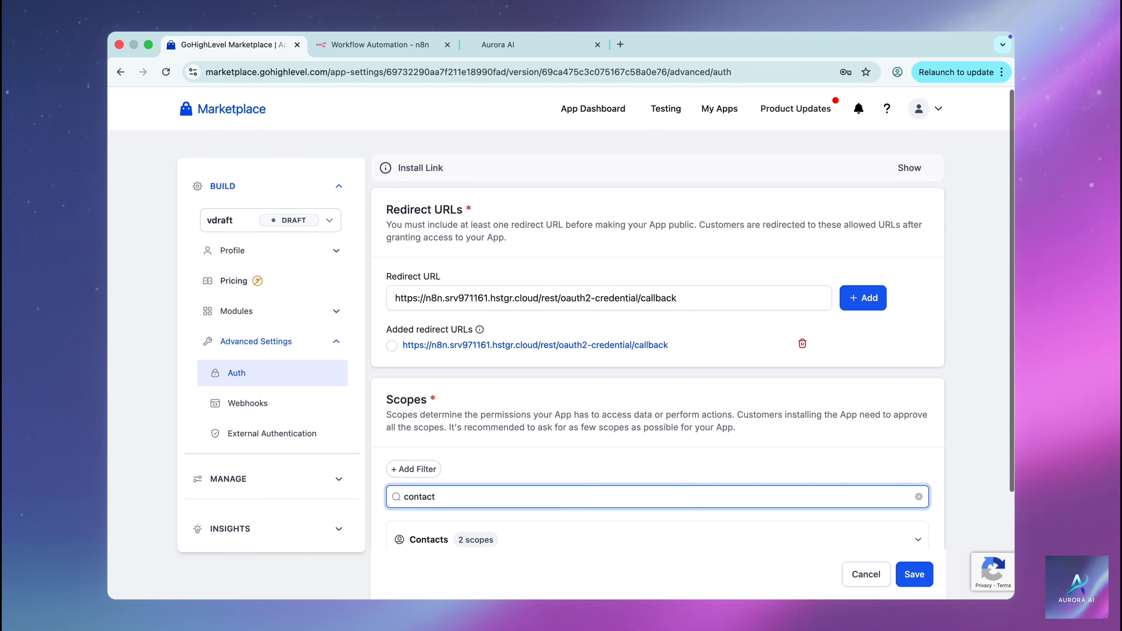
scroll(454, 546, down, 3)
click(400, 493)
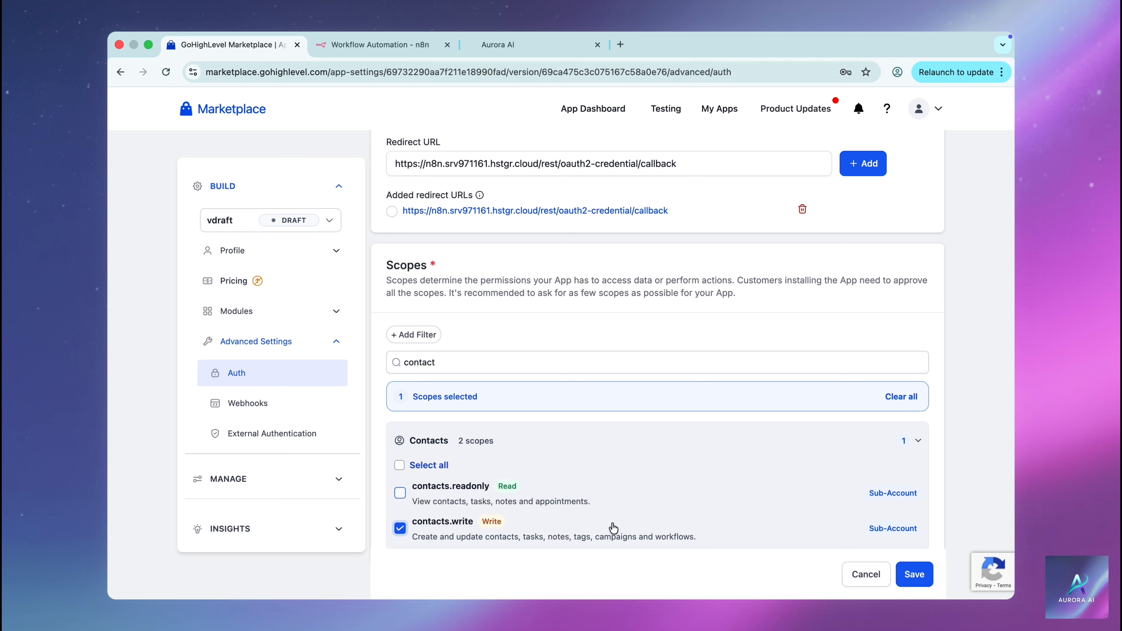
click(913, 576)
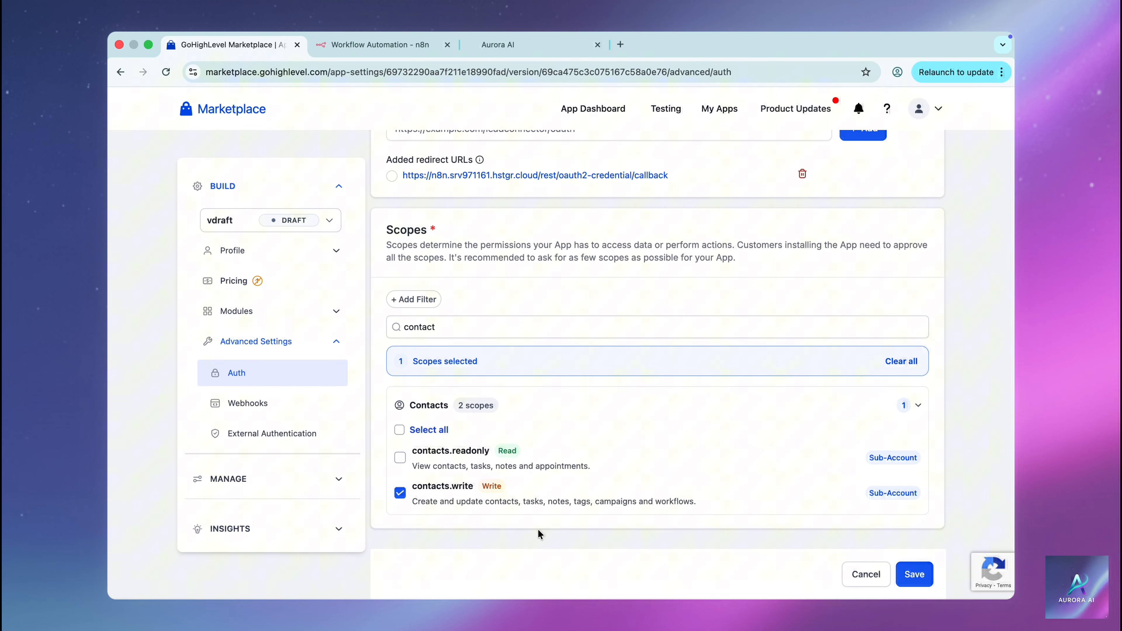
Under Manage > Secrets, add a client key named 'Version 1' and copy its Client ID
click(339, 483)
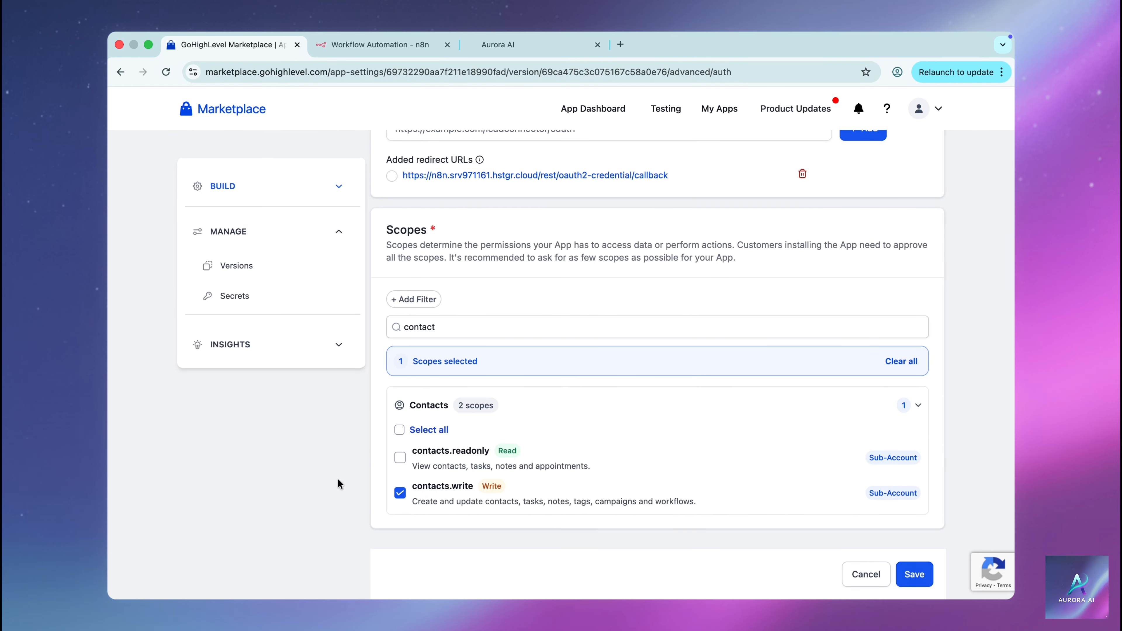
click(233, 300)
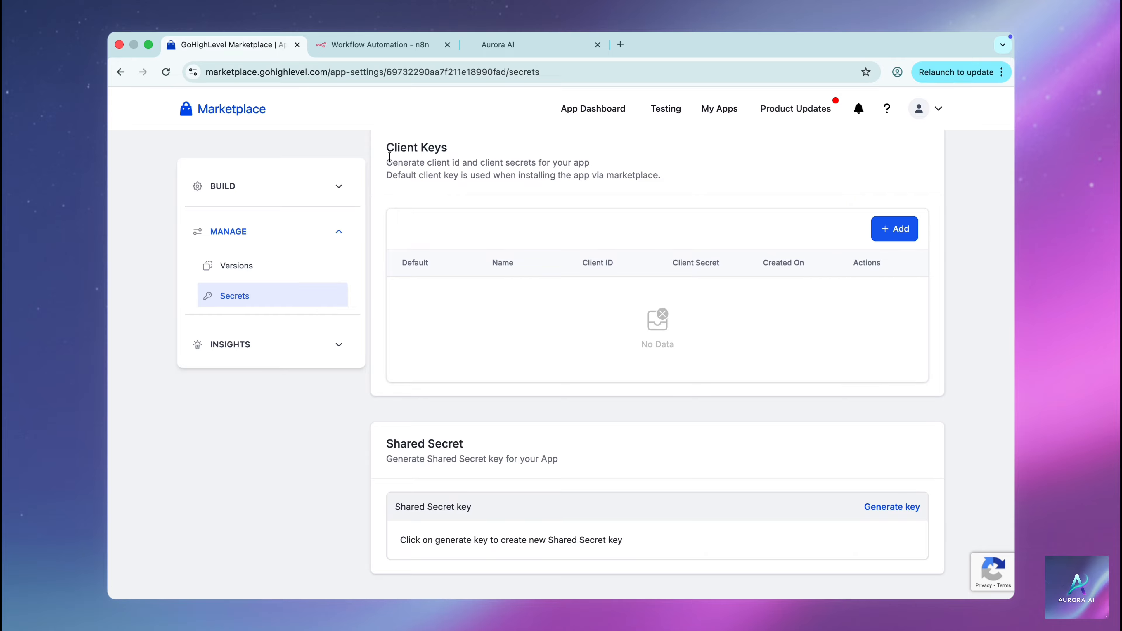
click(880, 235)
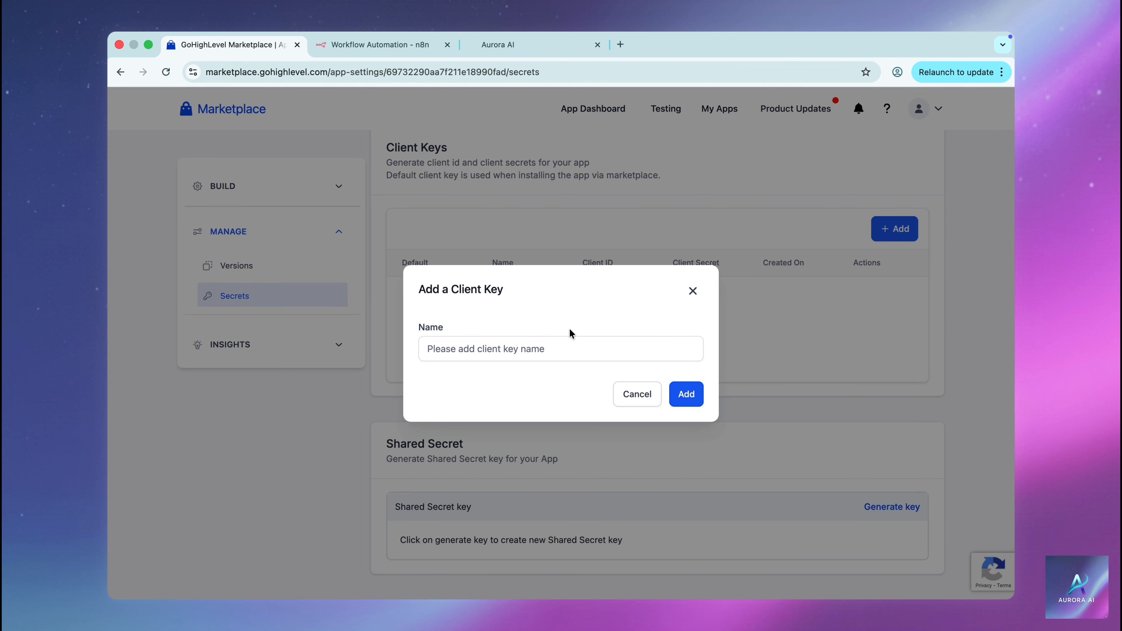
click(544, 356)
text(Version 1)
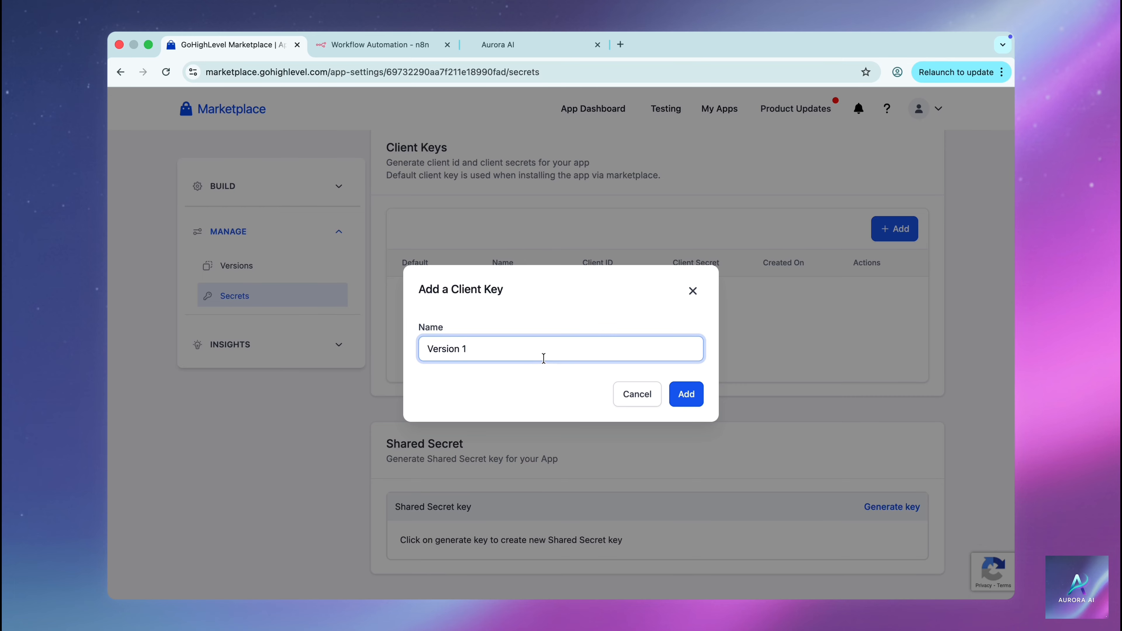
click(683, 395)
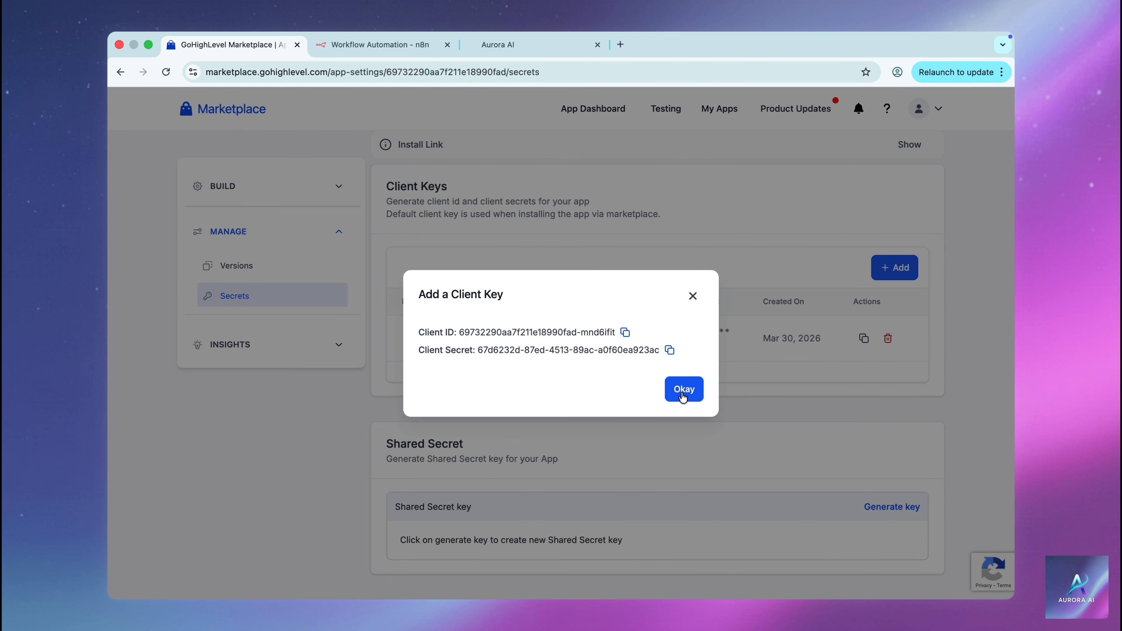
click(626, 335)
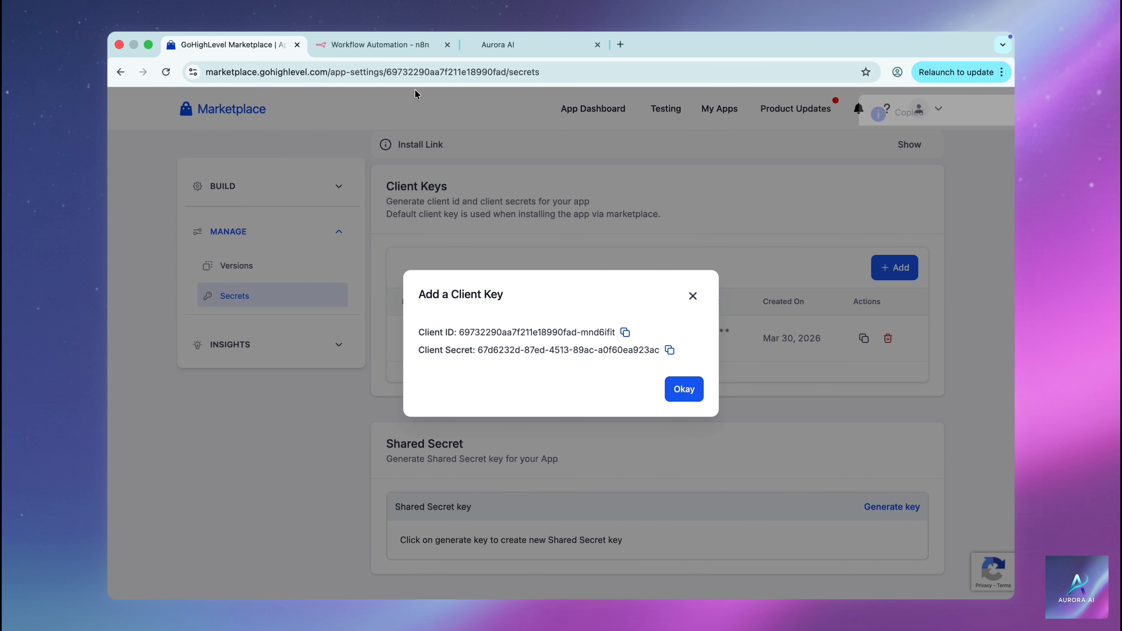
click(384, 49)
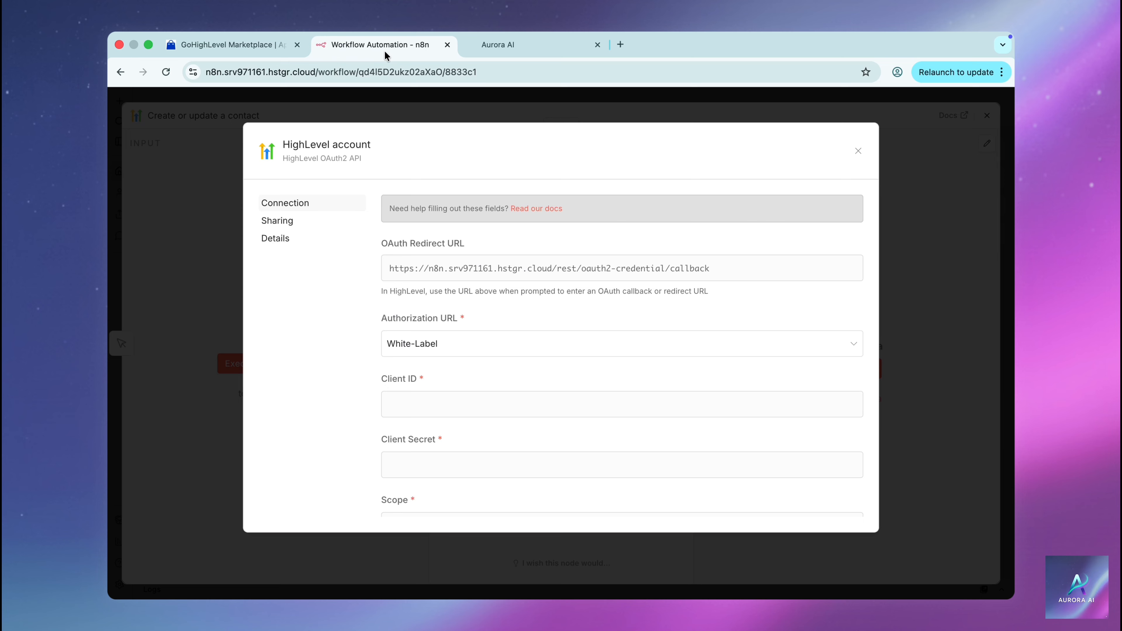
Paste the Client ID and the copied Client Secret into the n8n HighLevel credential
click(414, 398)
key(super+v)
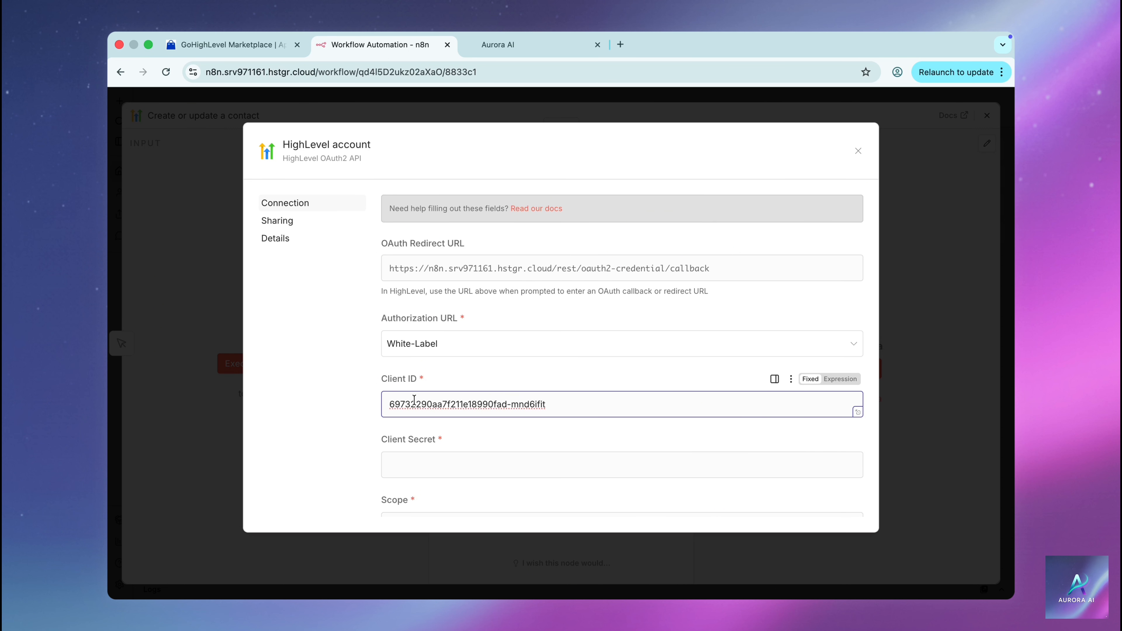
click(220, 44)
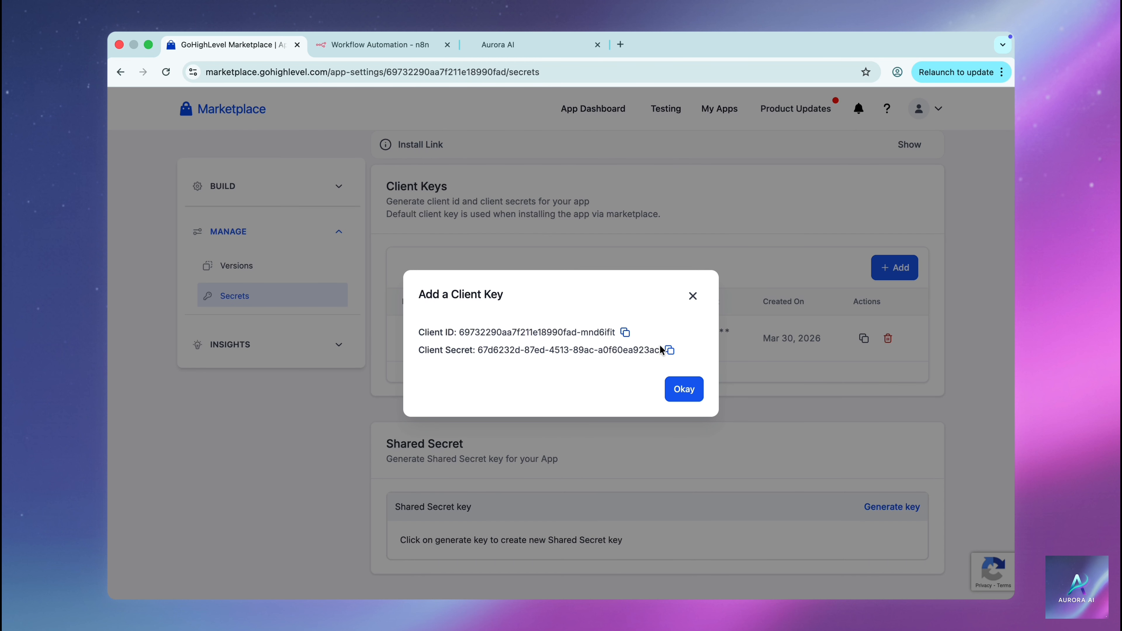
click(670, 350)
click(386, 47)
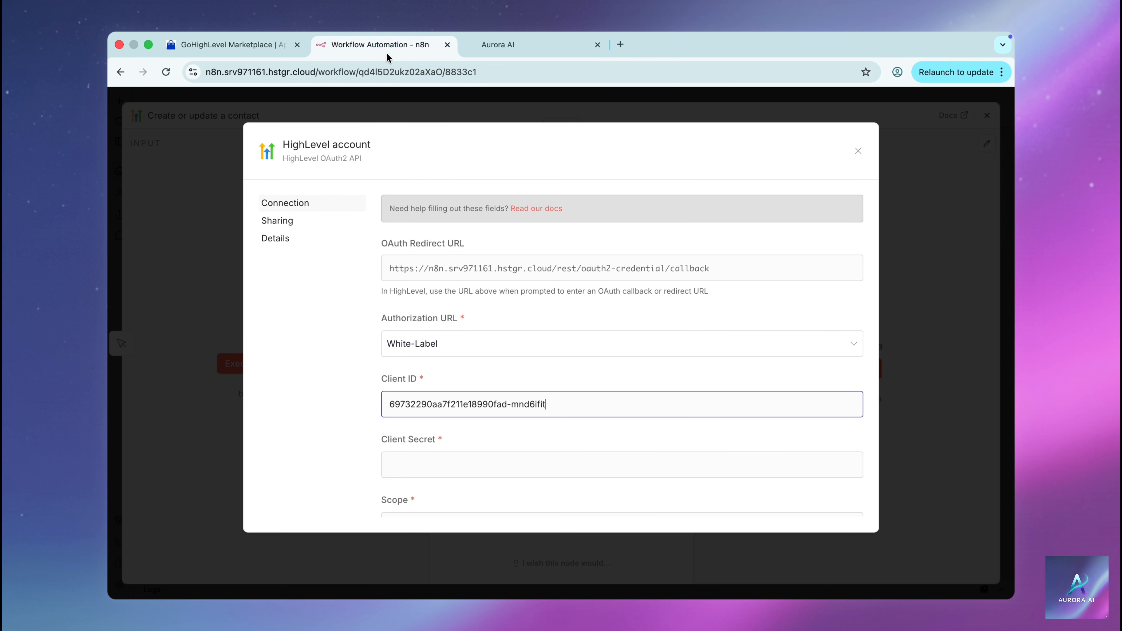
click(428, 457)
key(super+v)
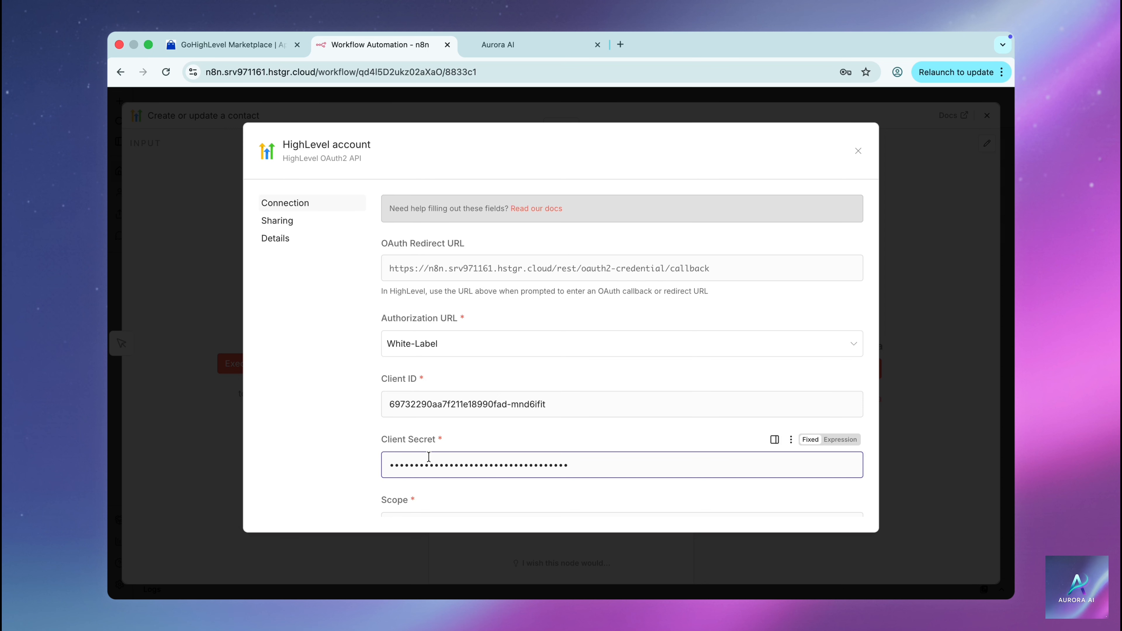
Copy contacts.write from the help text into the credential's Scope field
scroll(428, 456, down, 5)
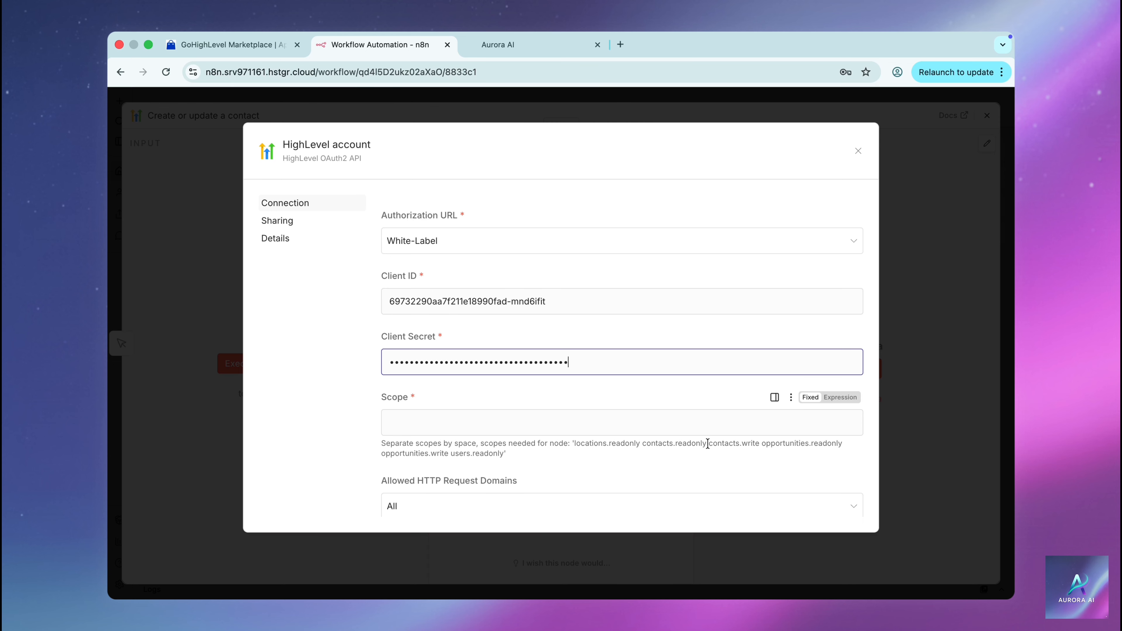
drag(708, 443, 759, 446)
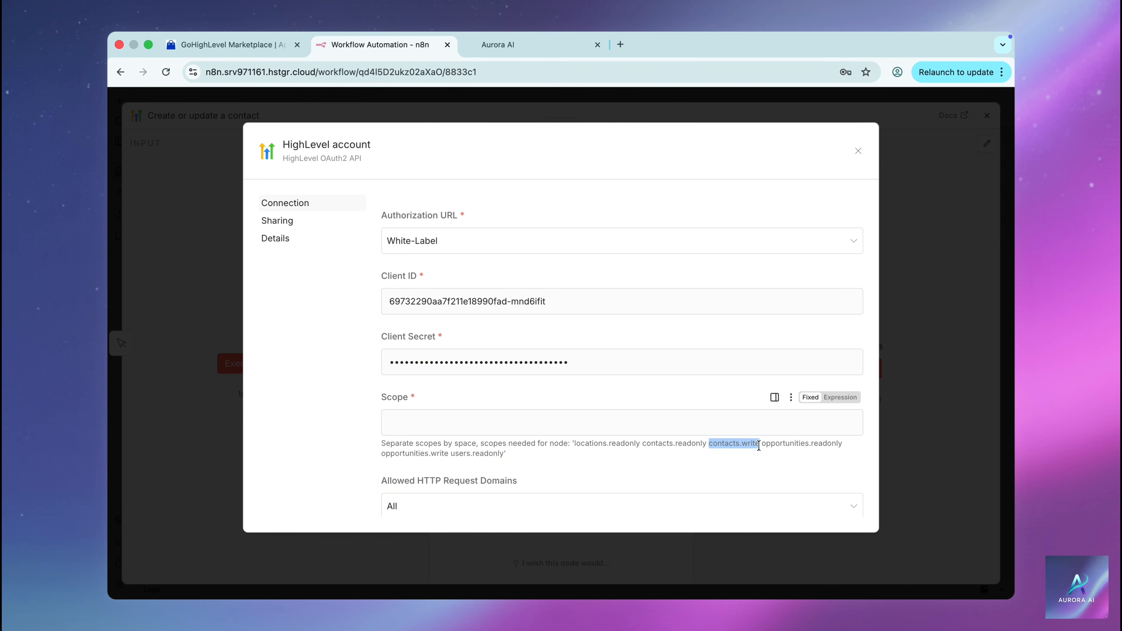
click(496, 425)
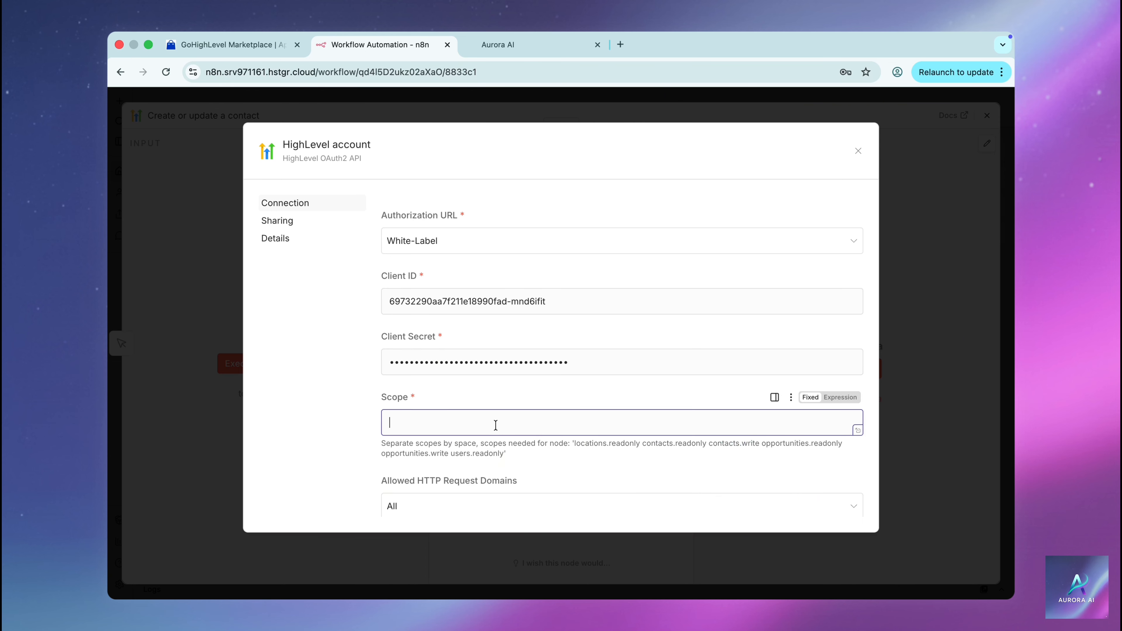
key(cmd+v)
Choose Standard from the HighLevel credential's Authorization URL dropdown
click(626, 242)
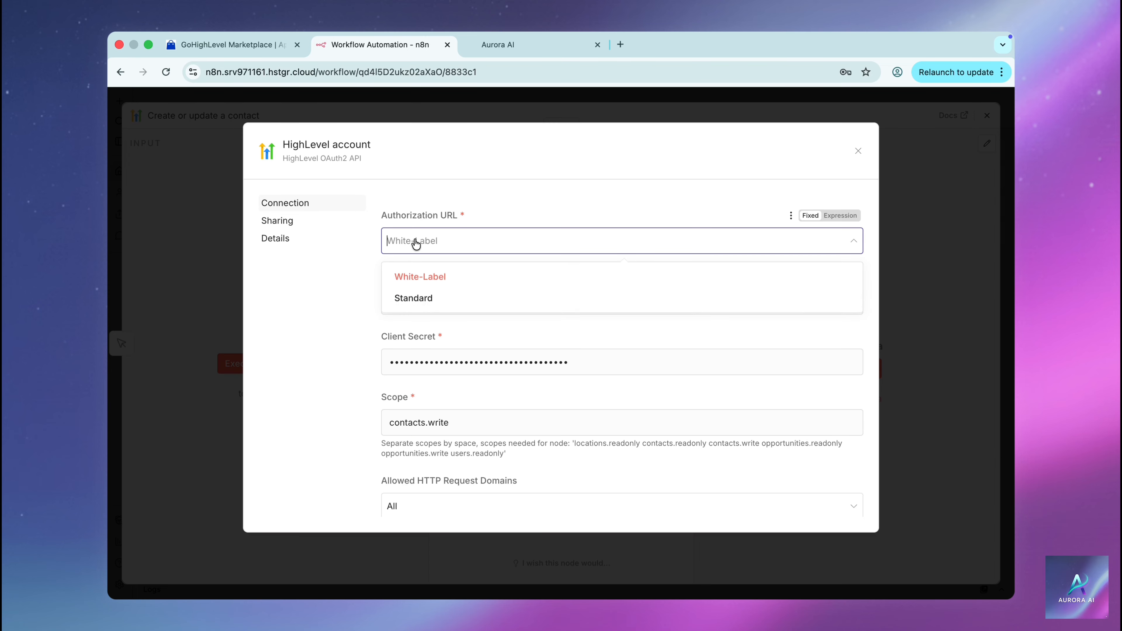
click(416, 305)
scroll(414, 301, down, 2)
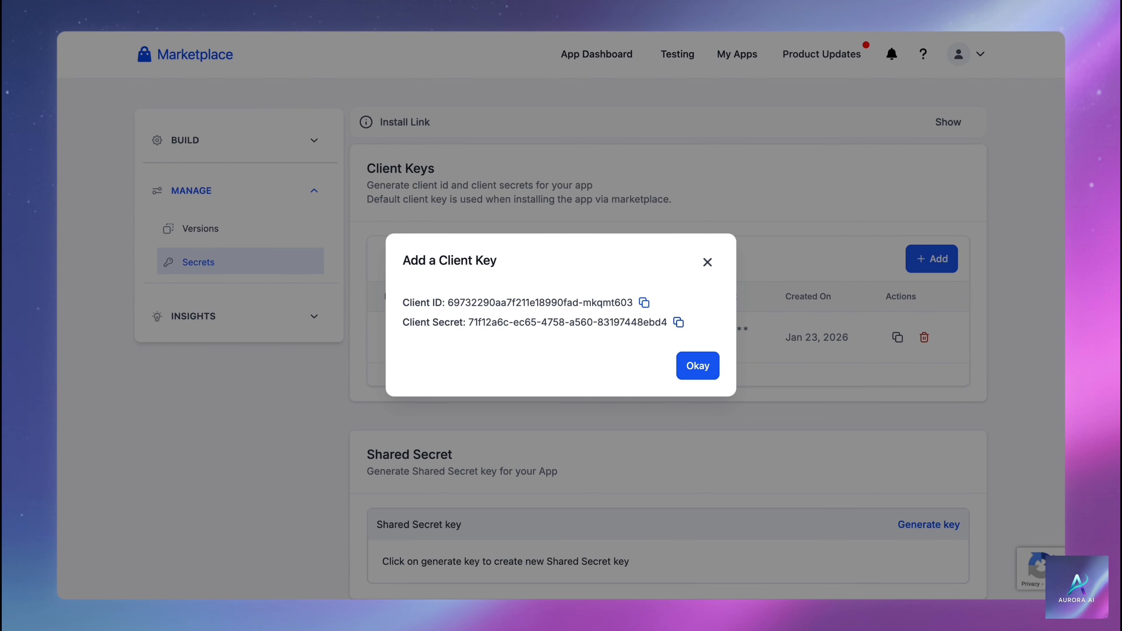
Submit the N8N Connection draft version for publishing from the Versions list
click(708, 259)
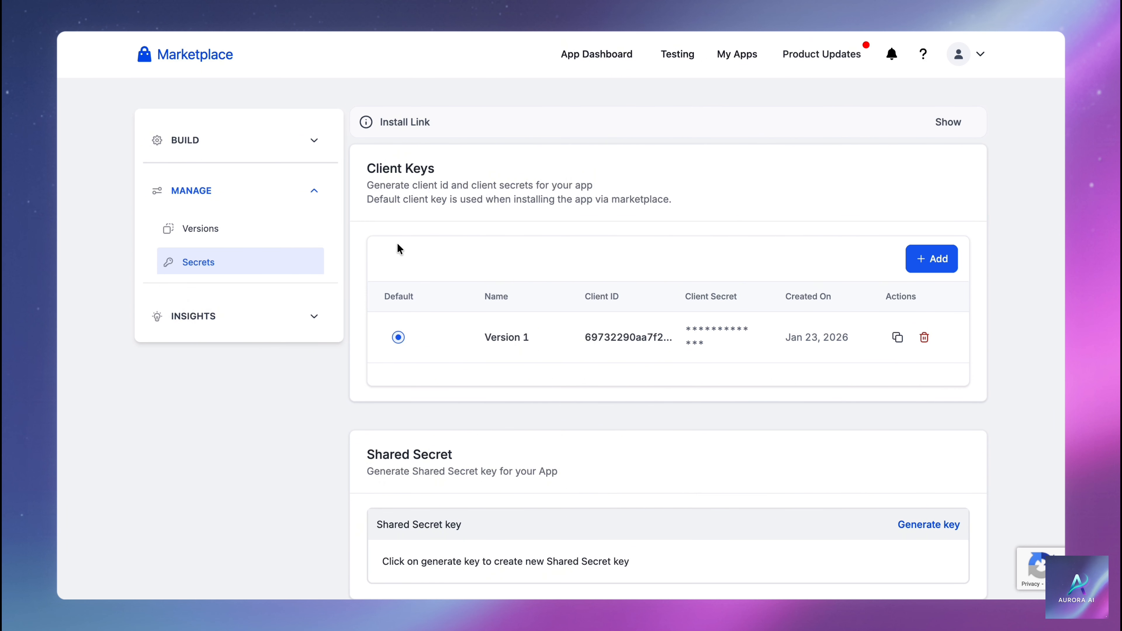
click(268, 234)
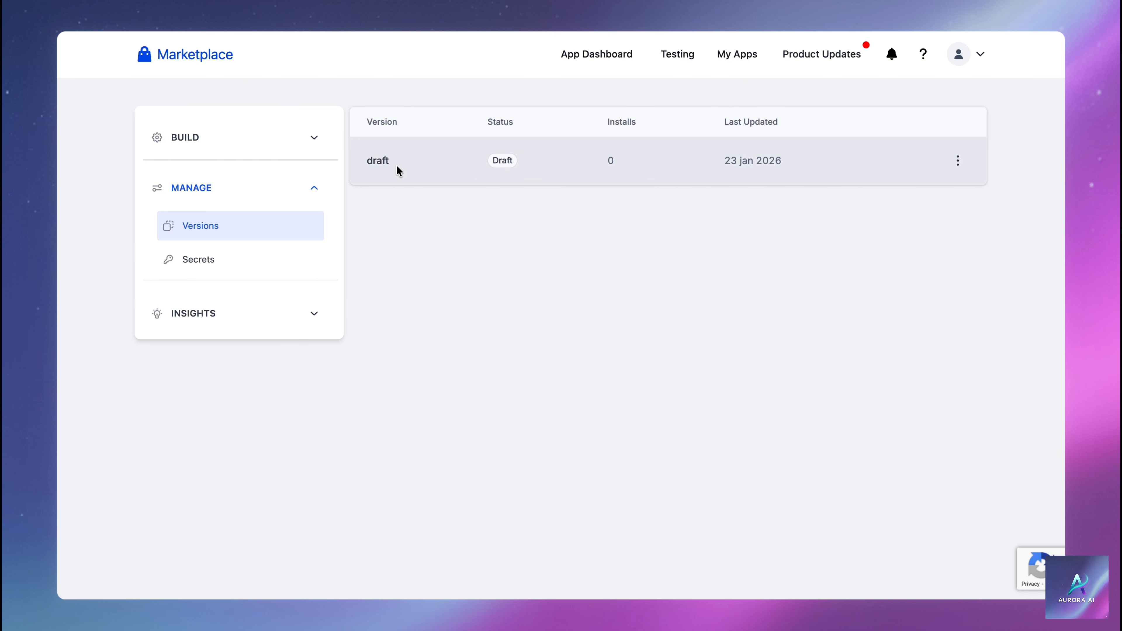
click(958, 161)
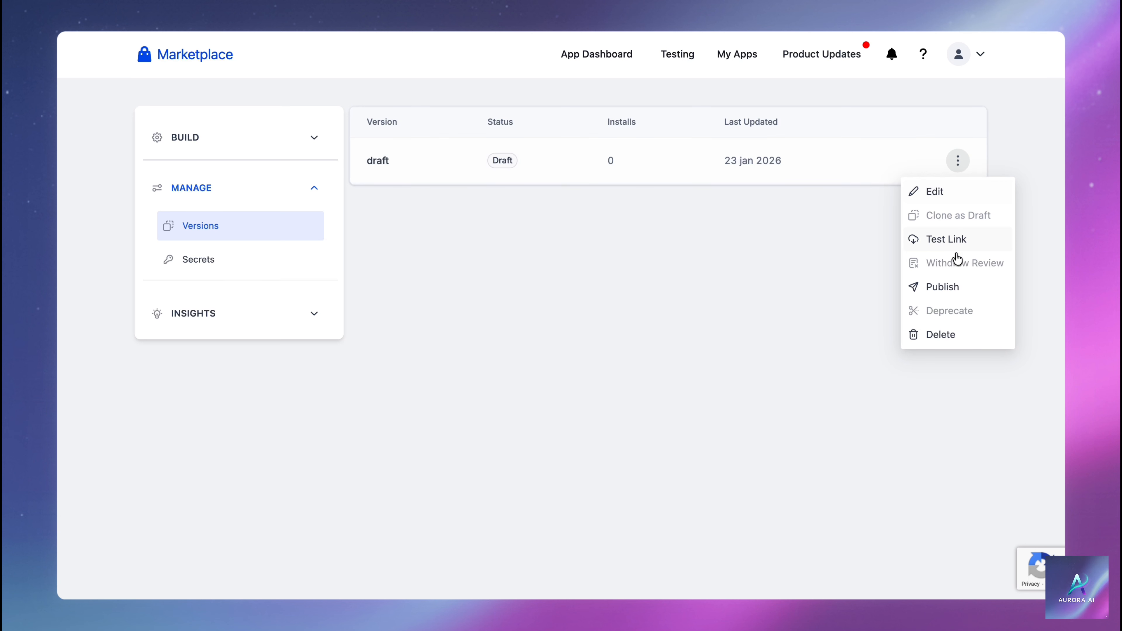
click(956, 286)
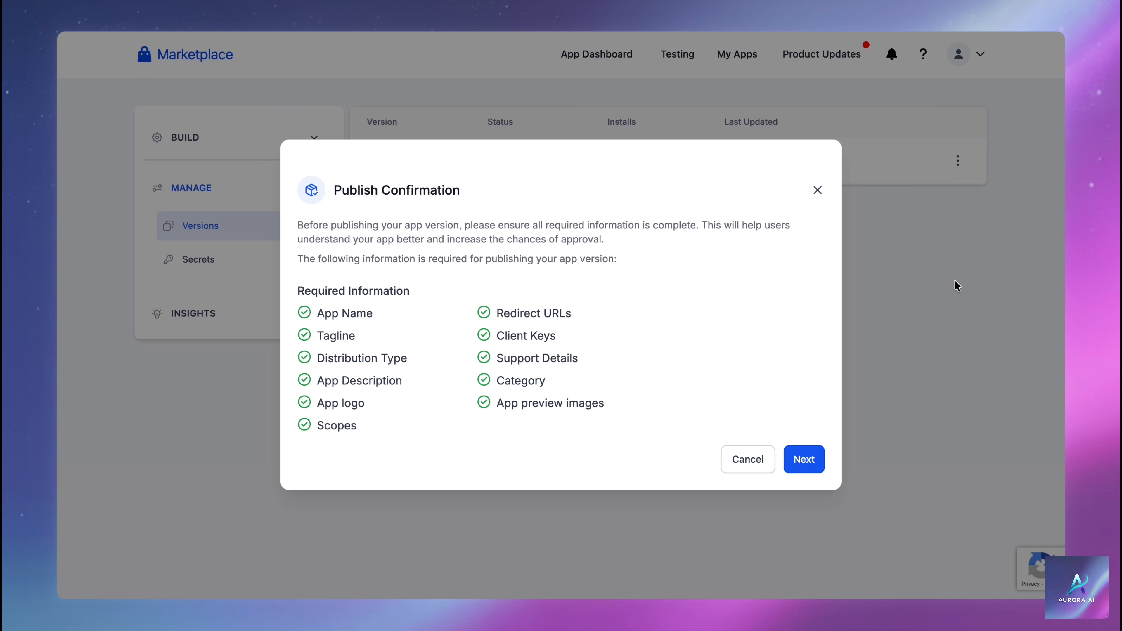
click(806, 460)
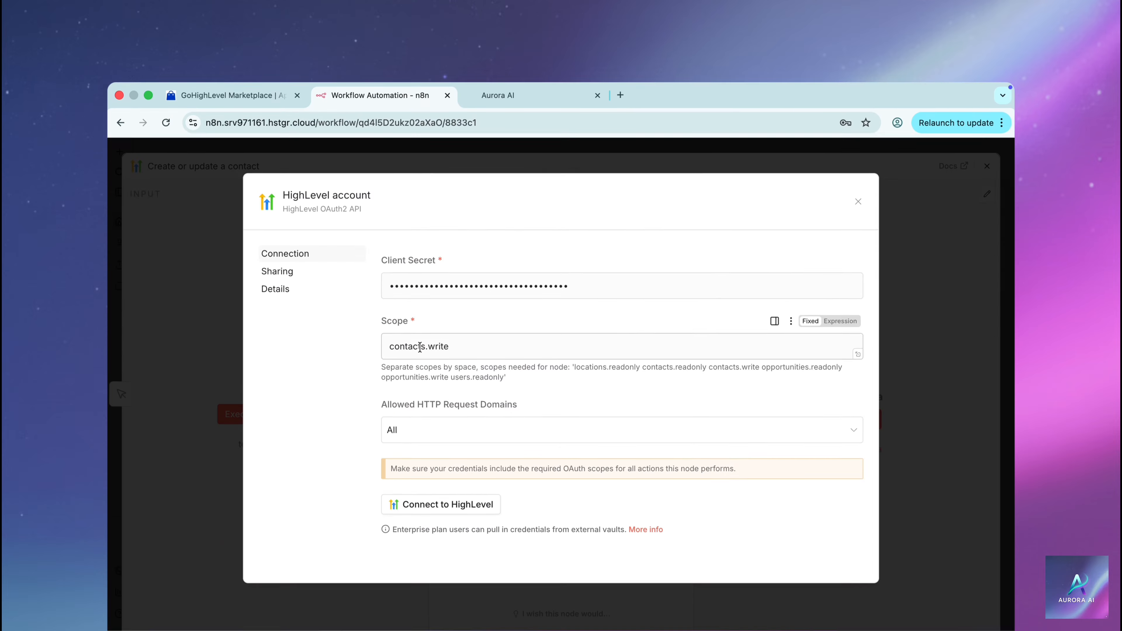
Connect to HighLevel from n8n and accept the contacts-write install confirmation
scroll(420, 296, down, 3)
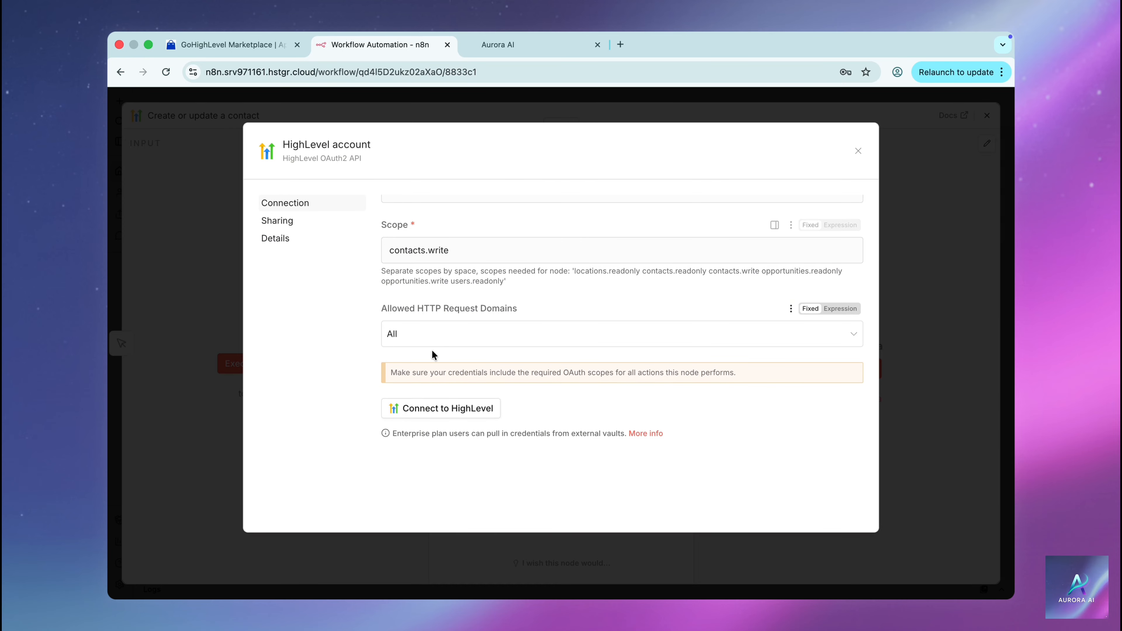
click(438, 412)
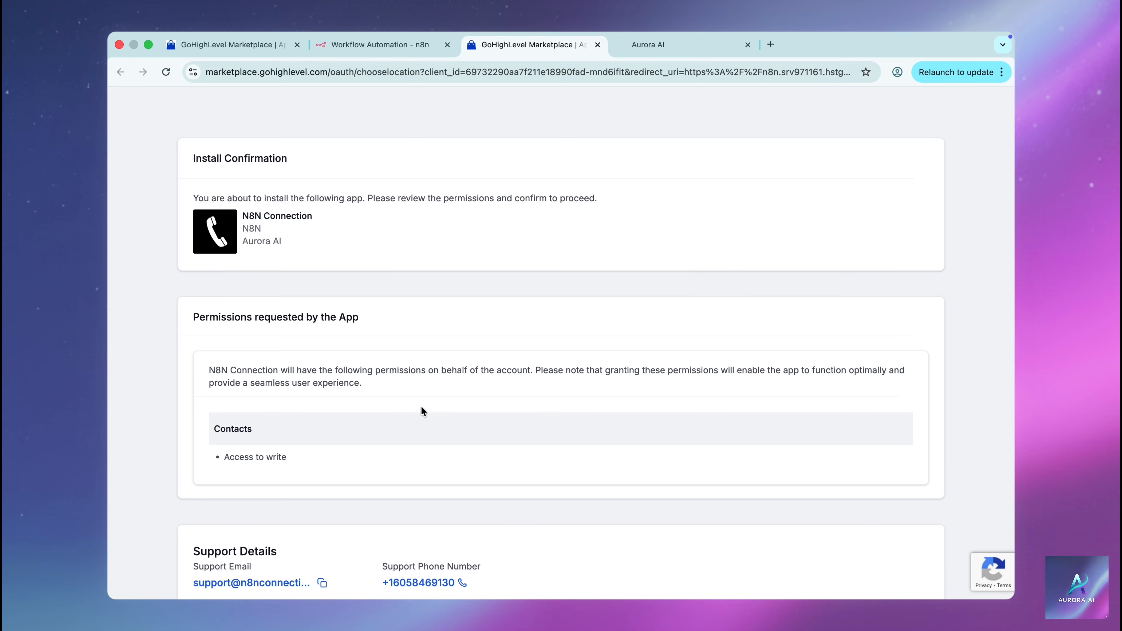
scroll(421, 406, down, 3)
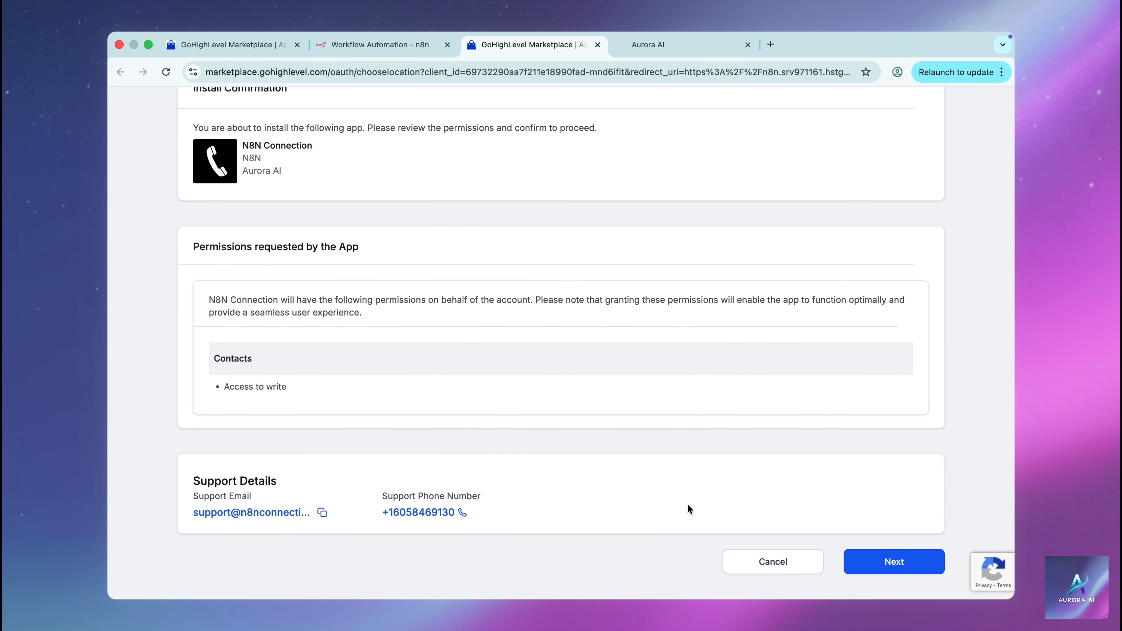
click(868, 567)
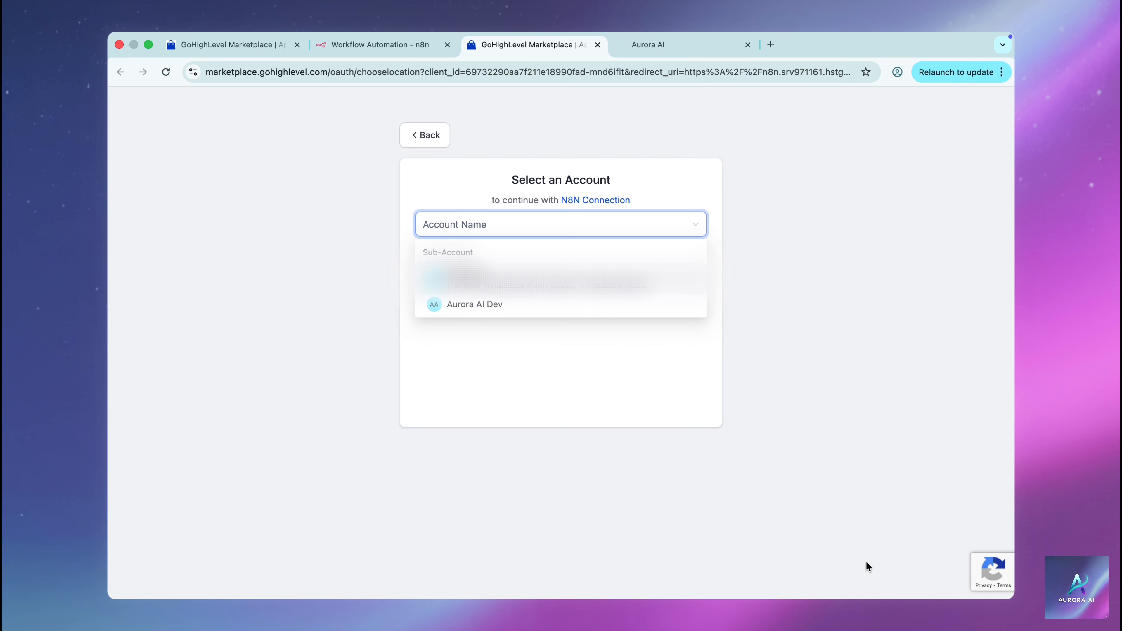